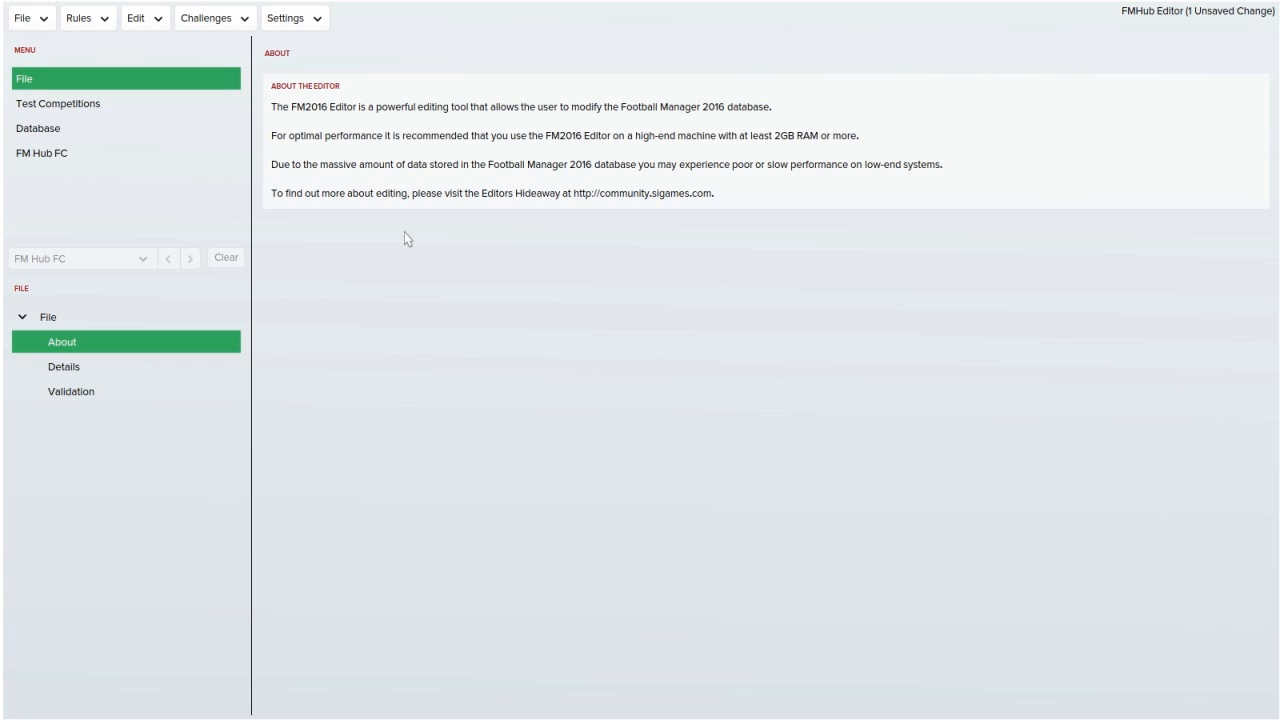
pyautogui.click(36, 27)
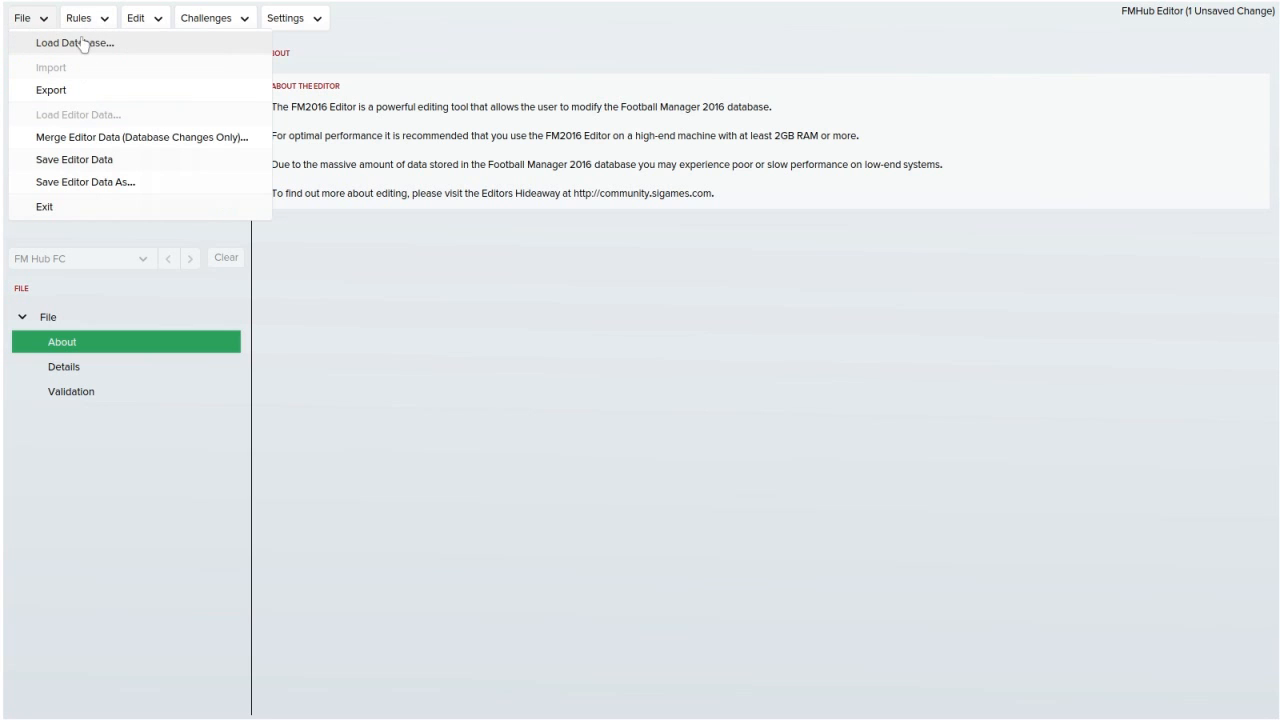
pyautogui.click(32, 18)
pyautogui.click(32, 18)
pyautogui.click(44, 24)
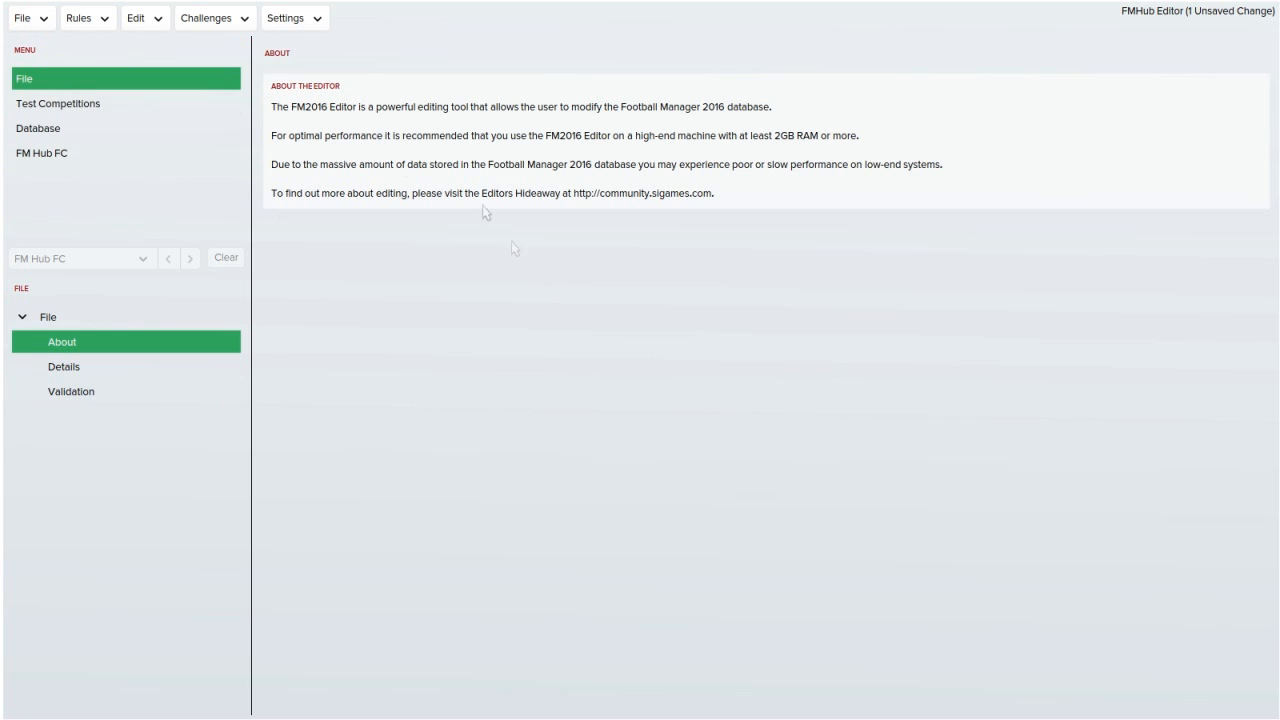
# Go to the FM Hub FC club record and remove the existing player from its Players list.
pyautogui.click(60, 130)
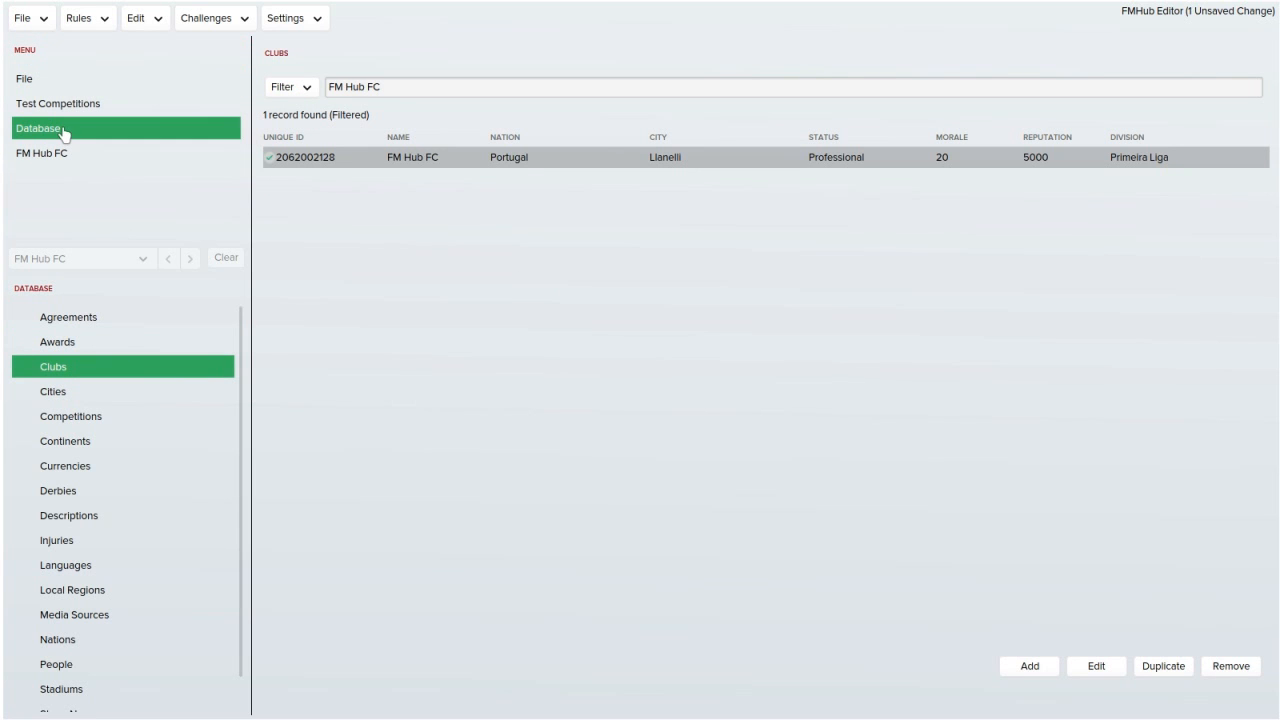
pyautogui.click(125, 155)
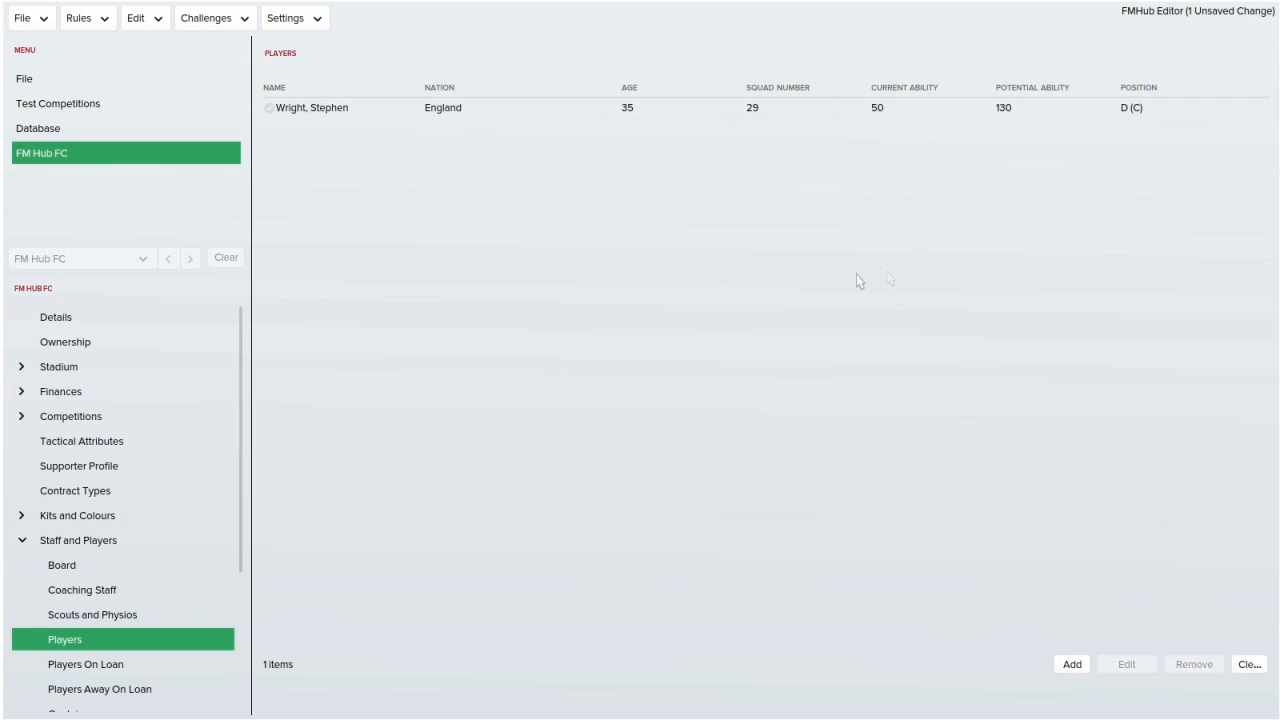
pyautogui.click(147, 327)
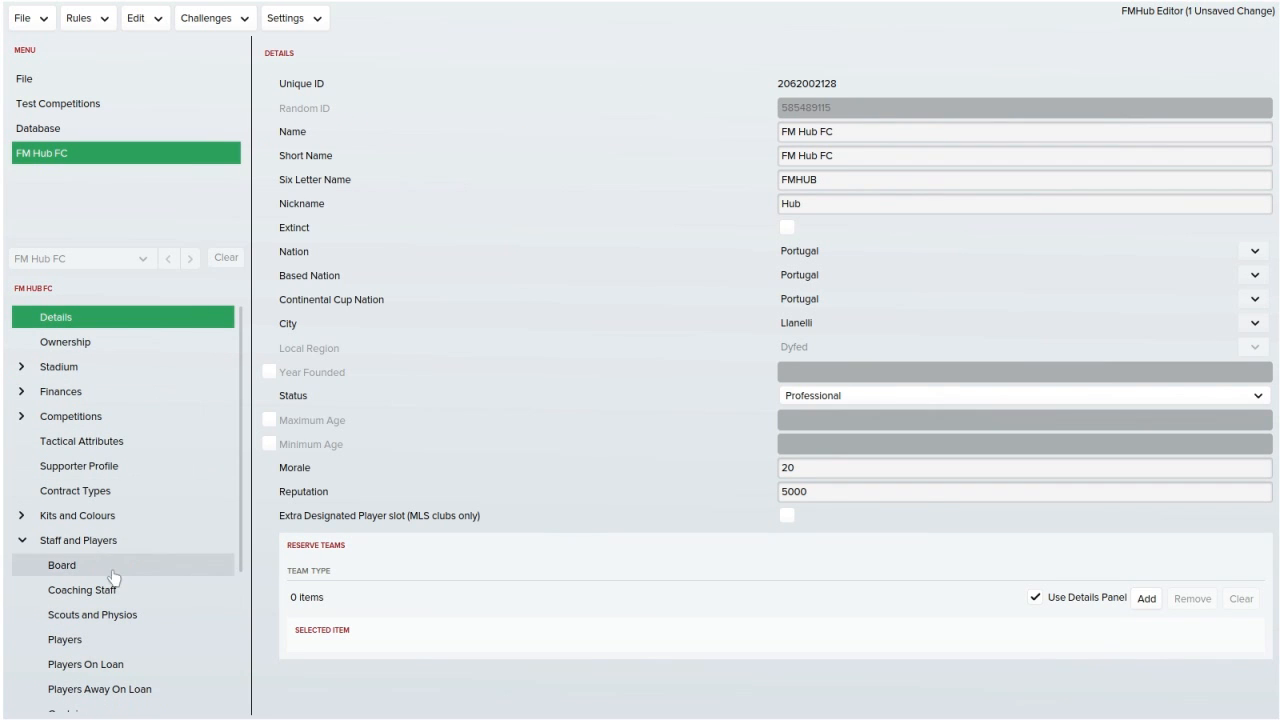
pyautogui.click(103, 645)
pyautogui.click(474, 108)
pyautogui.click(1194, 664)
# Add the 35-year-old Liverpool-born player from the "John" search results to the club's Players list.
pyautogui.click(1070, 665)
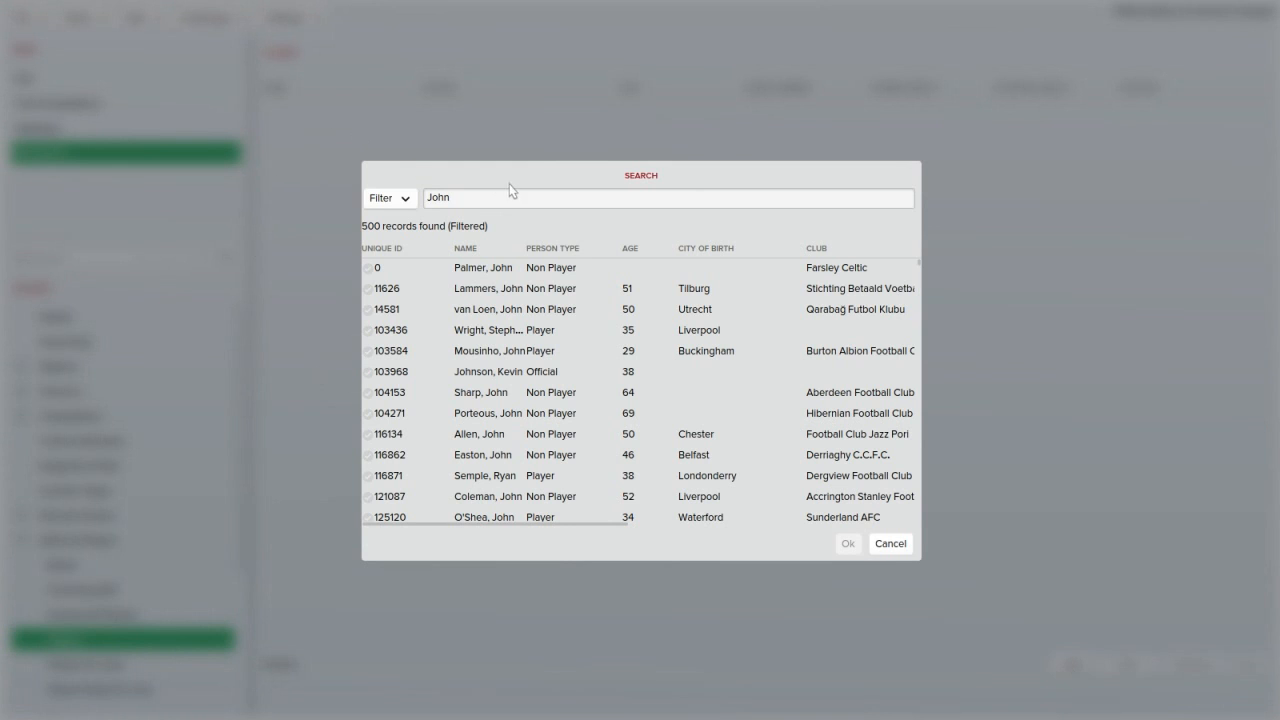
pyautogui.click(492, 202)
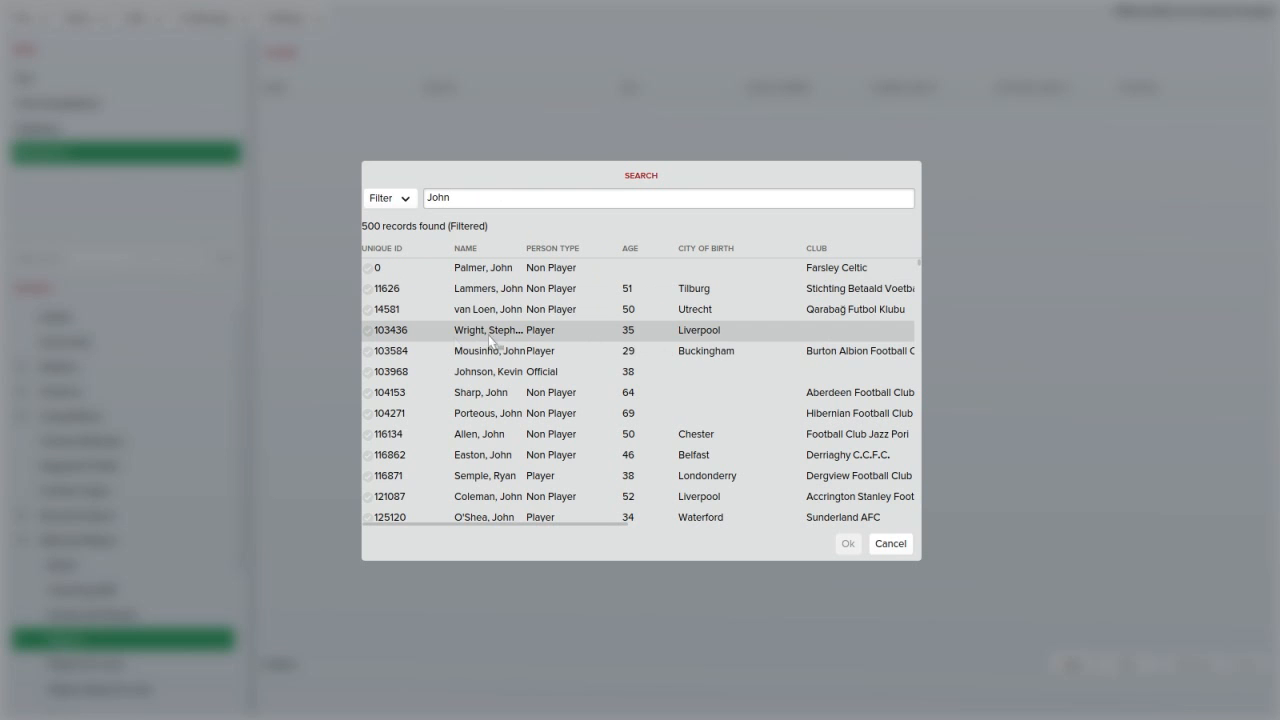
pyautogui.doubleClick(580, 331)
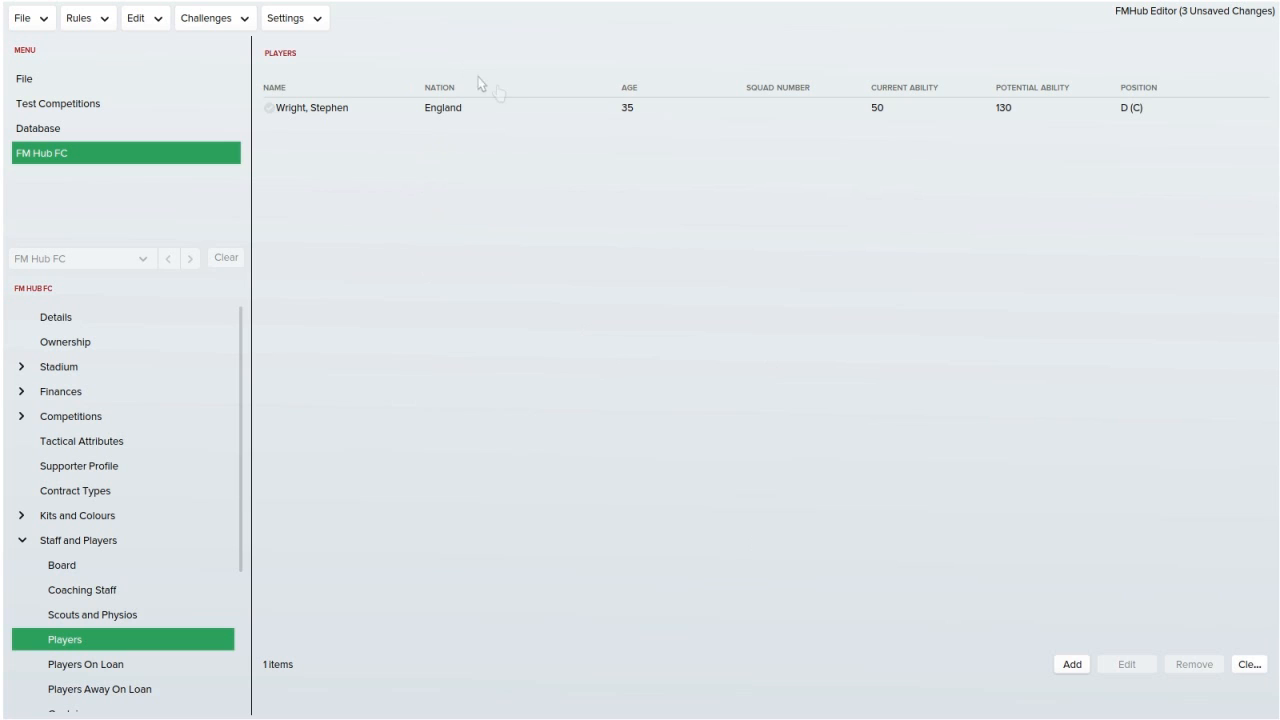
# Open the added player's record for editing and replace the first name with the new player's first name.
pyautogui.click(508, 110)
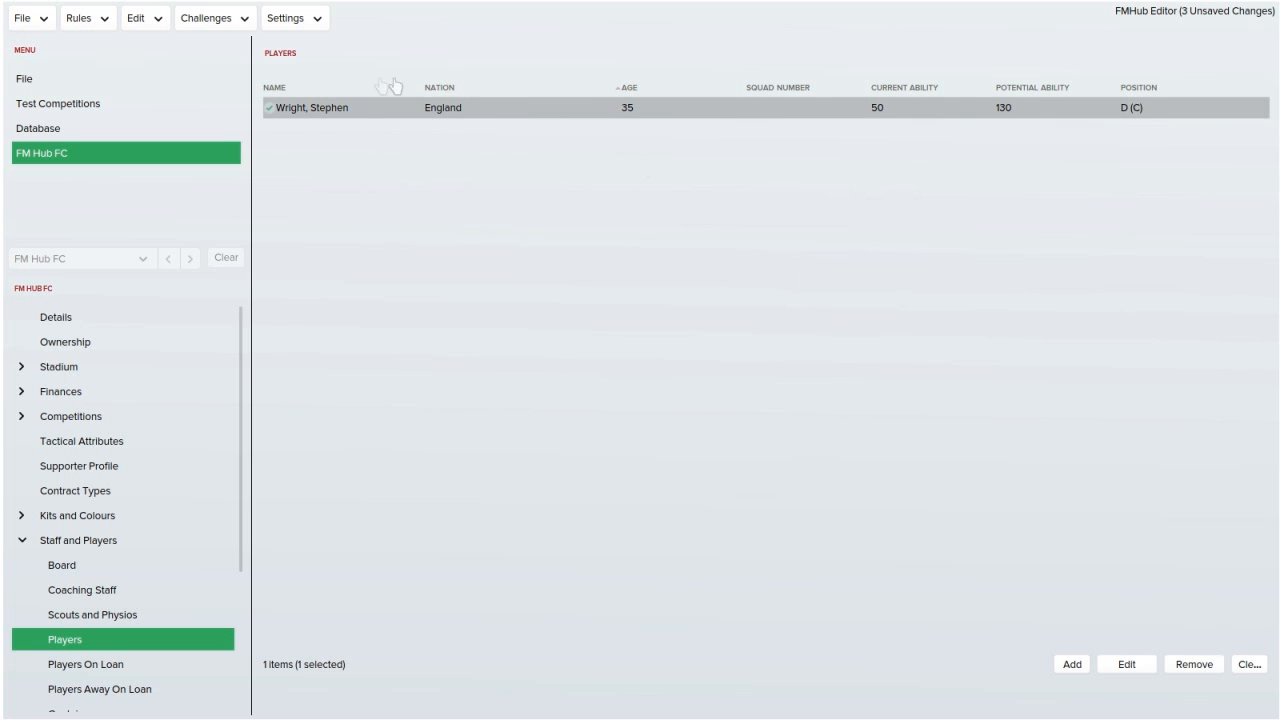
pyautogui.click(1136, 664)
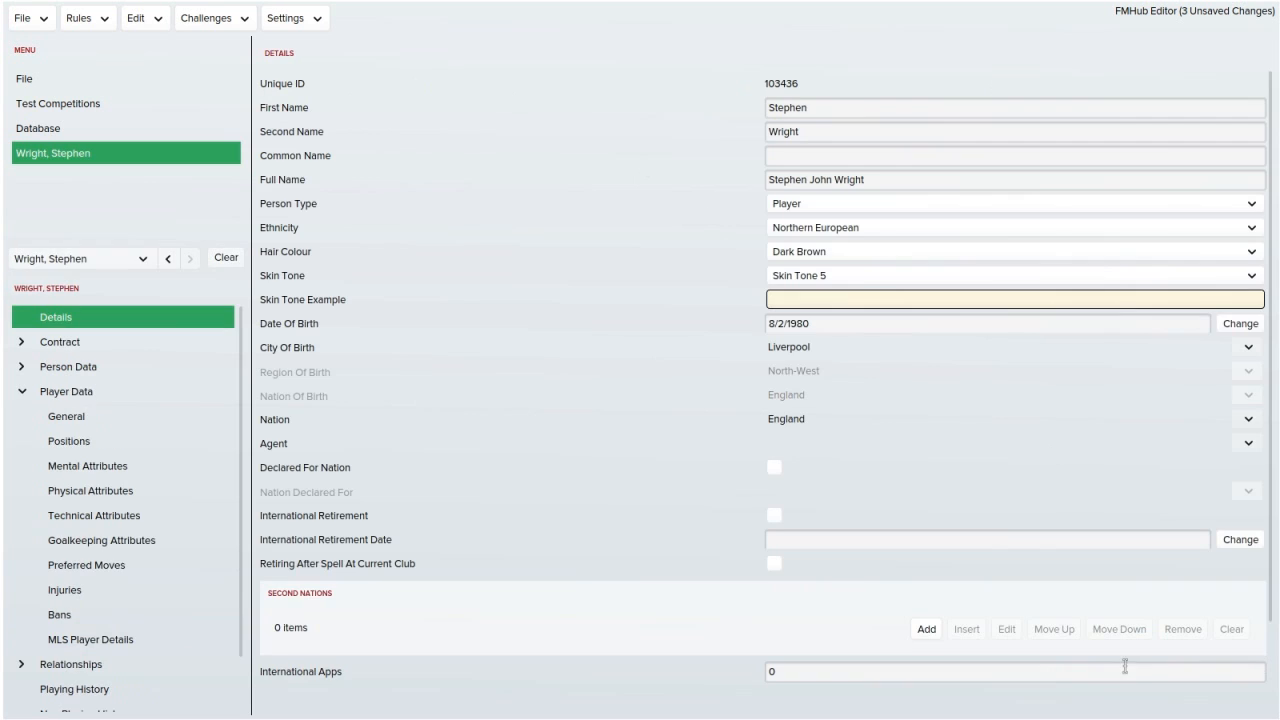
pyautogui.click(960, 104)
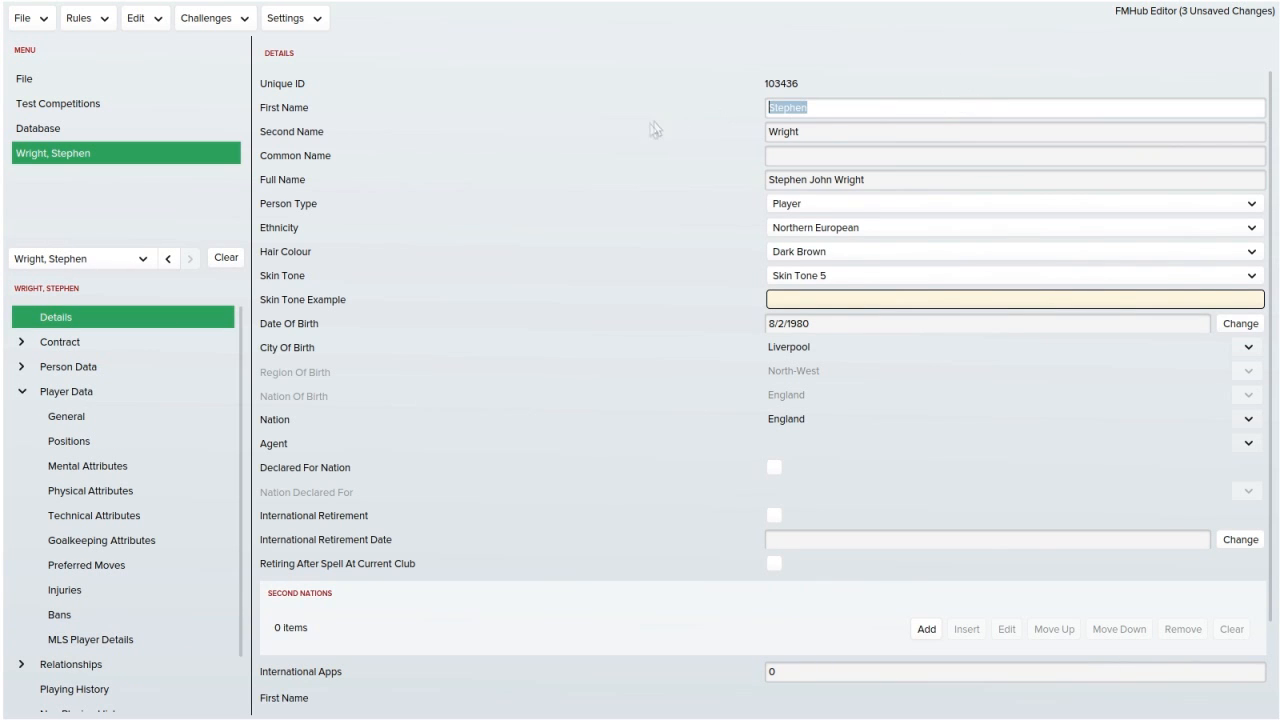
pyautogui.write('Jamiw')
pyautogui.press('Tab')
pyautogui.click(840, 110)
pyautogui.press('BackSpace')
pyautogui.write('e')
pyautogui.press('Tab')
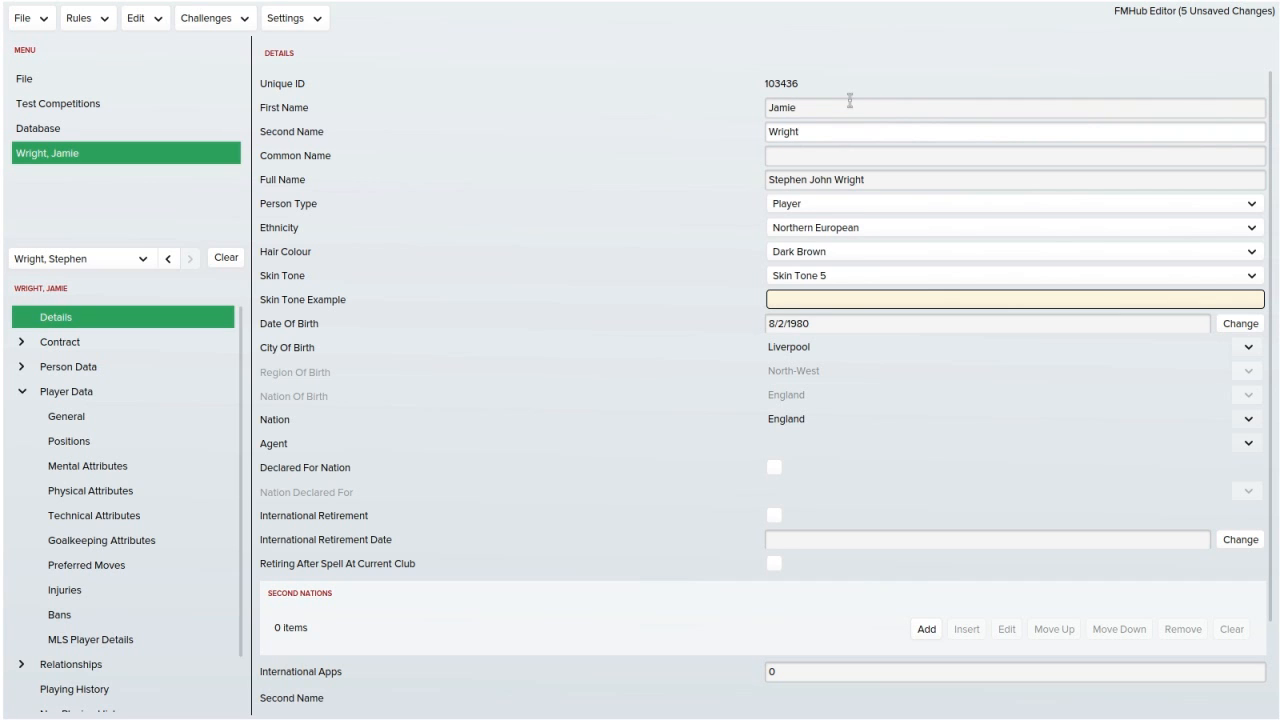
# Replace the player's second name with the new player's surname.
pyautogui.press('BackSpace')
pyautogui.press('BackSpace')
pyautogui.press('BackSpace')
pyautogui.press('BackSpace')
pyautogui.press('BackSpace')
pyautogui.write('Thoma')
pyautogui.press('Return')
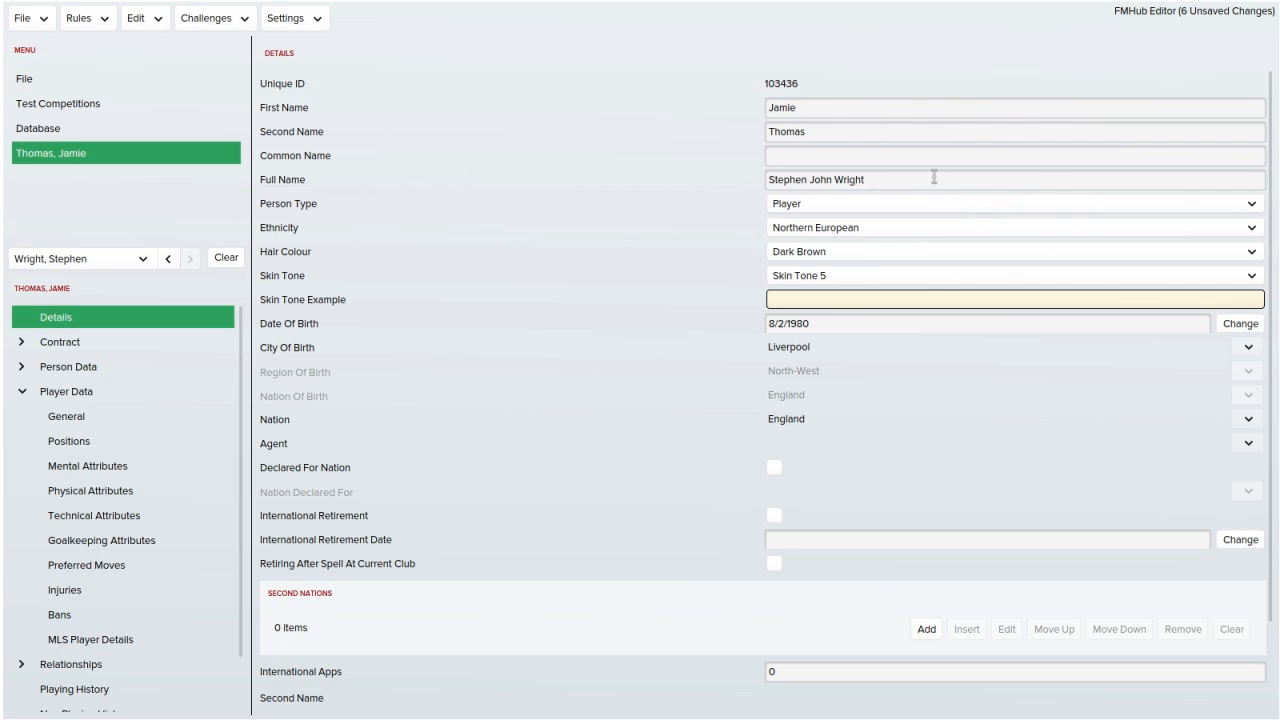
# Enter the new player's full name and set the skin tone to Skin Tone 3.
pyautogui.moveTo(935, 178); pyautogui.dragTo(21, 123)
pyautogui.write('Jamie K')
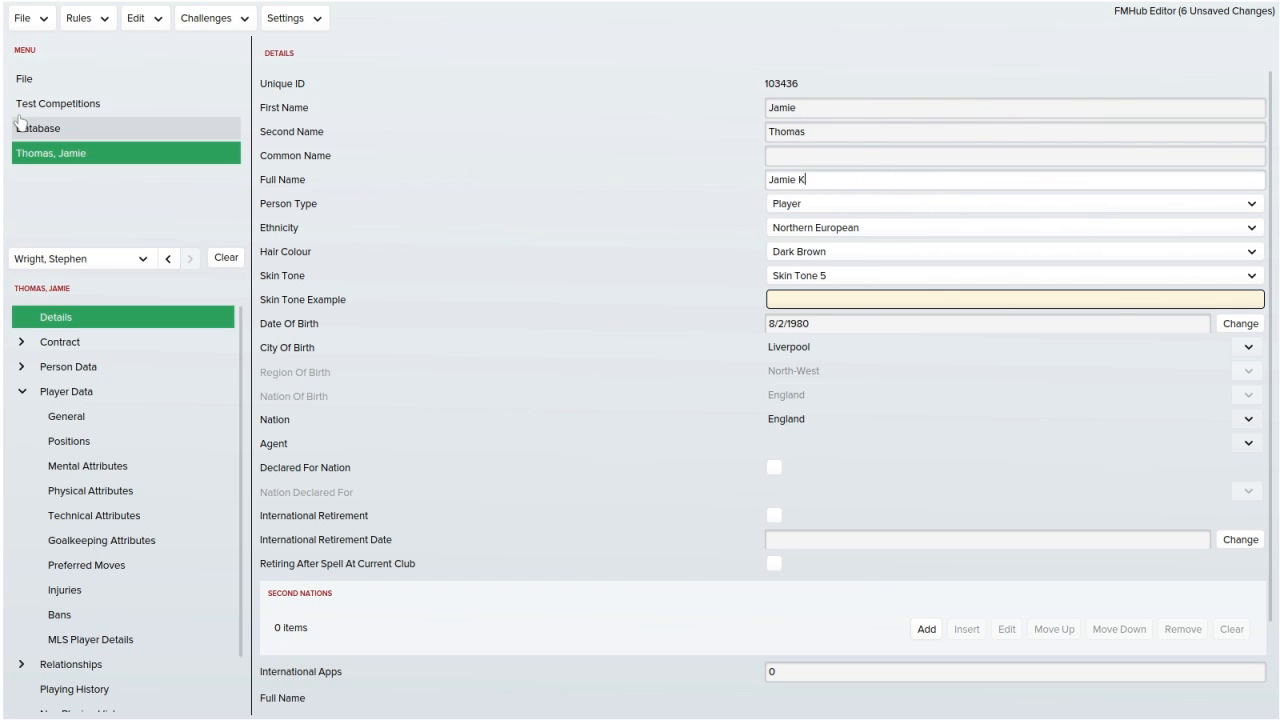
pyautogui.write('yle Thomas')
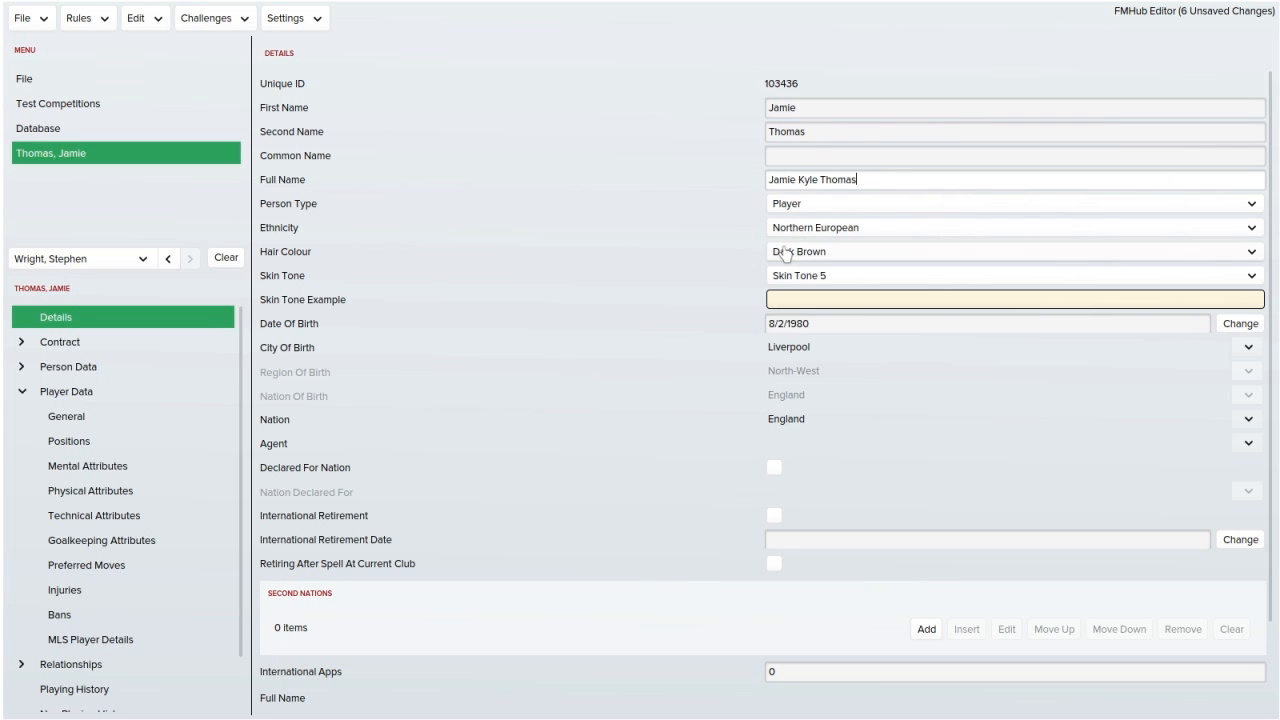
pyautogui.click(832, 277)
pyautogui.click(832, 364)
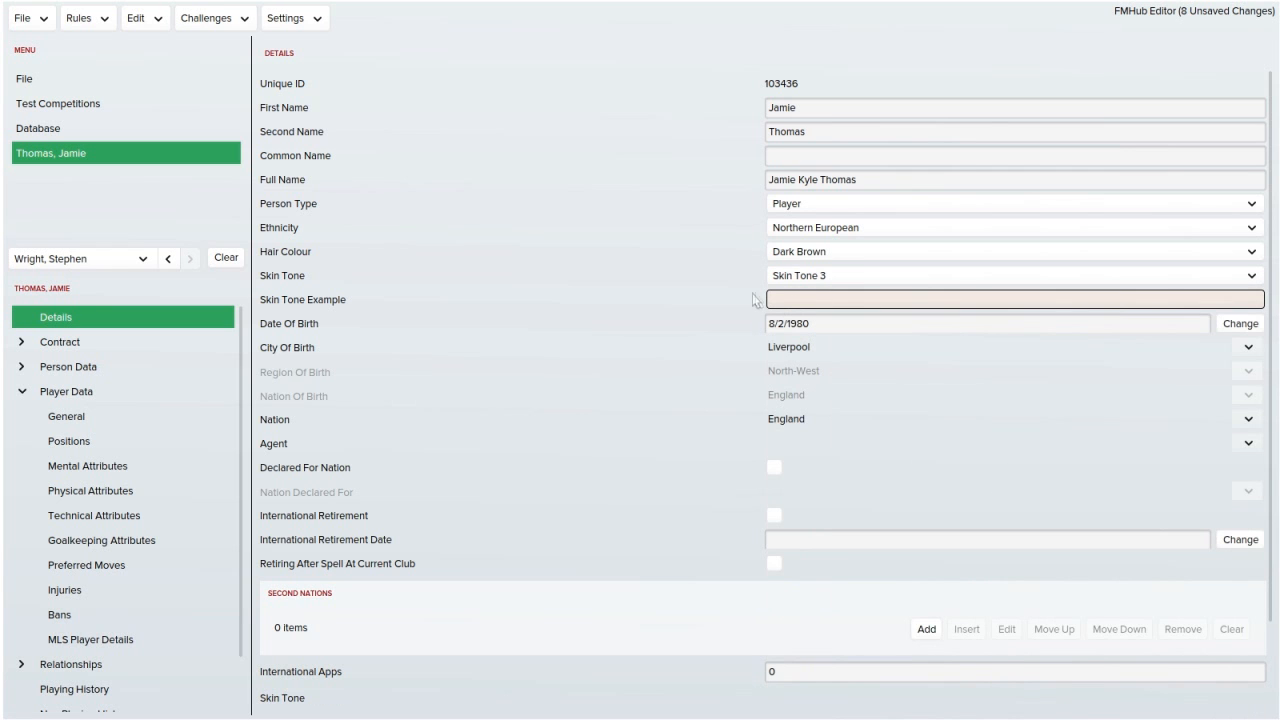
# Change the player's date of birth to the new player's year, month and day.
pyautogui.click(1230, 325)
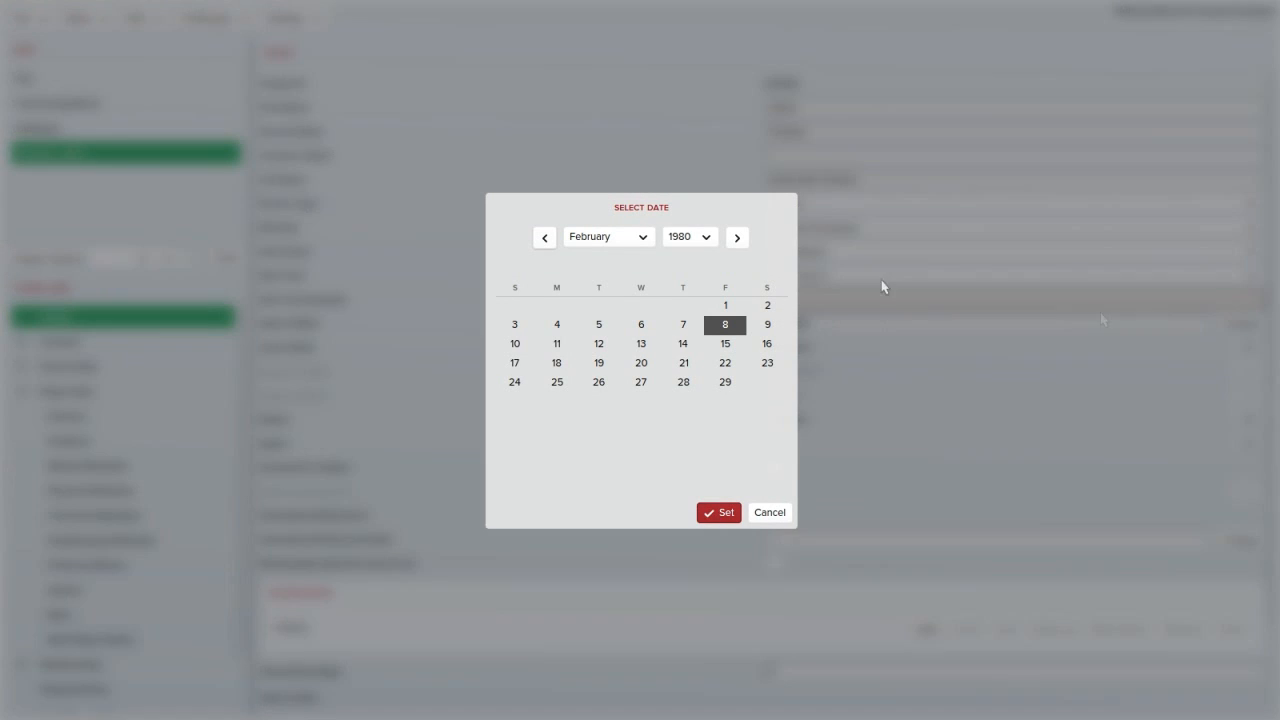
pyautogui.click(688, 240)
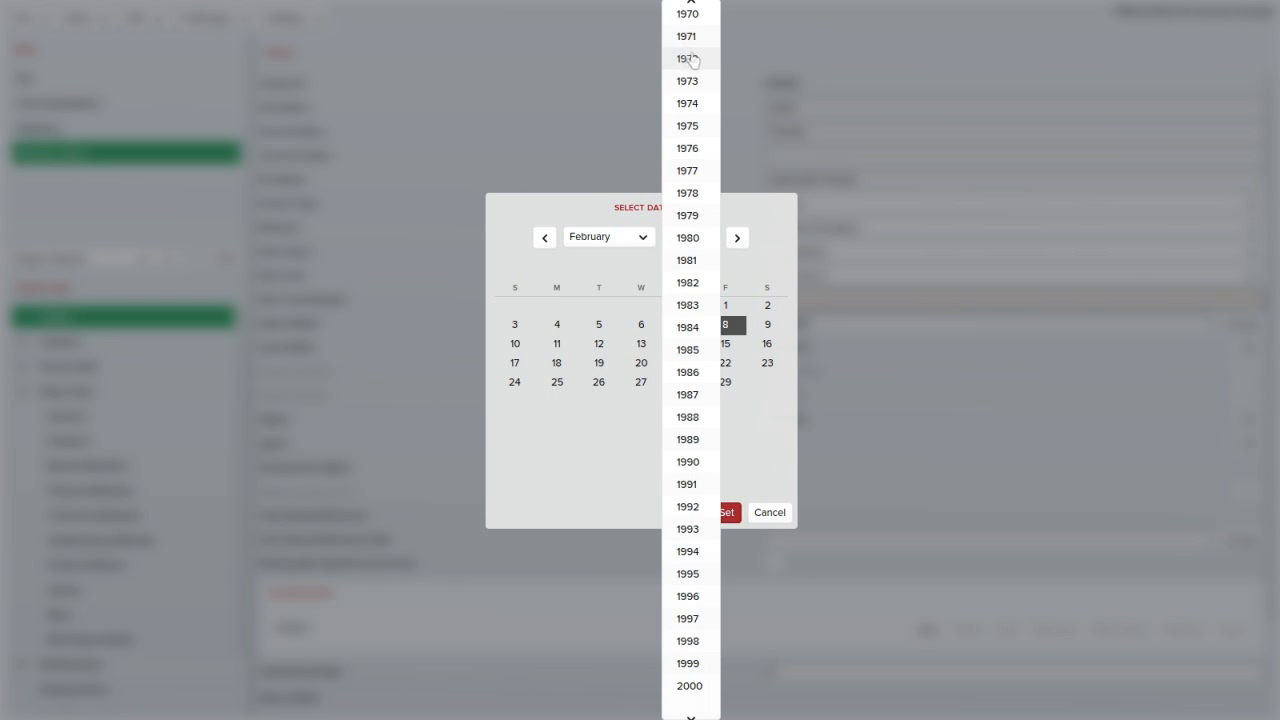
pyautogui.click(688, 596)
pyautogui.click(643, 240)
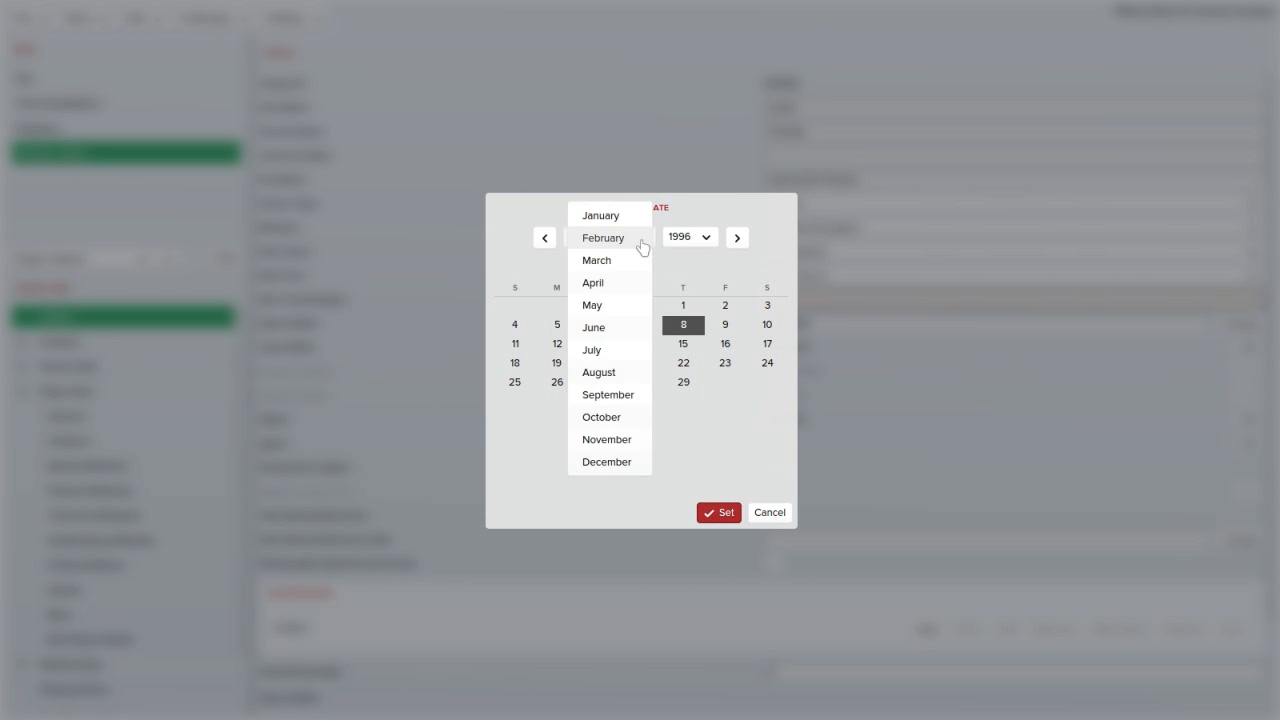
pyautogui.click(631, 296)
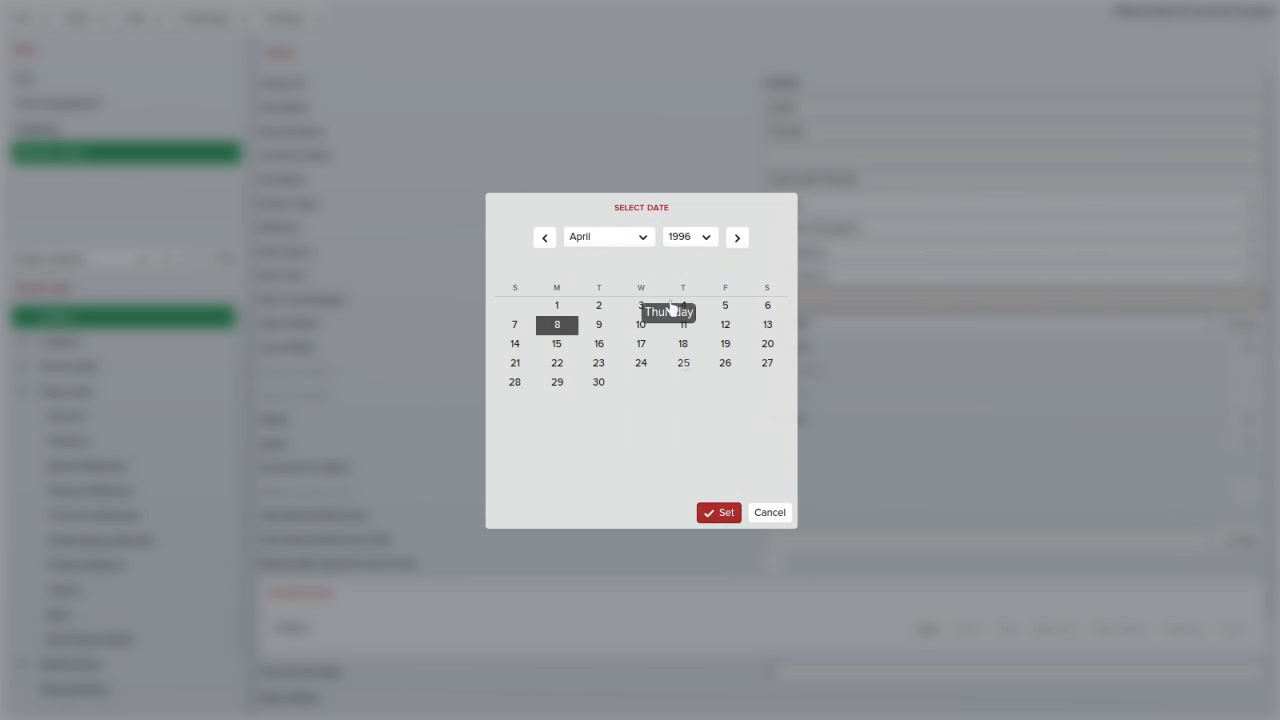
pyautogui.click(722, 308)
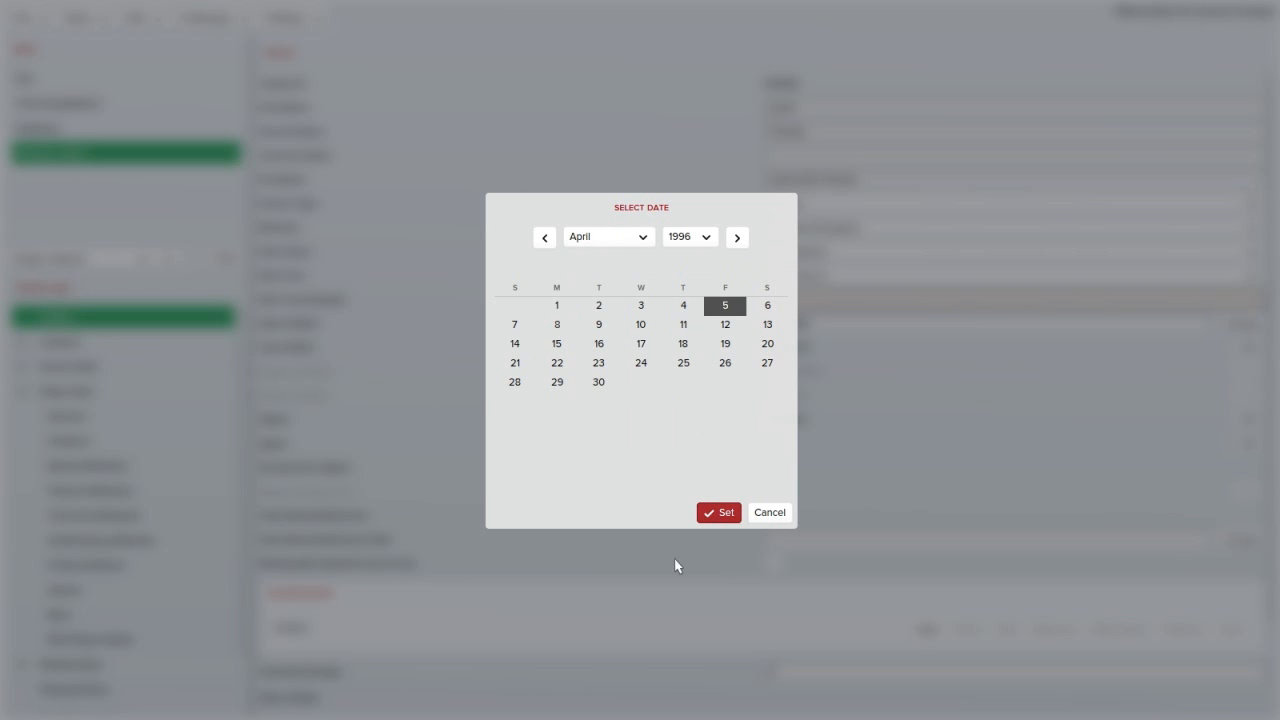
pyautogui.click(719, 512)
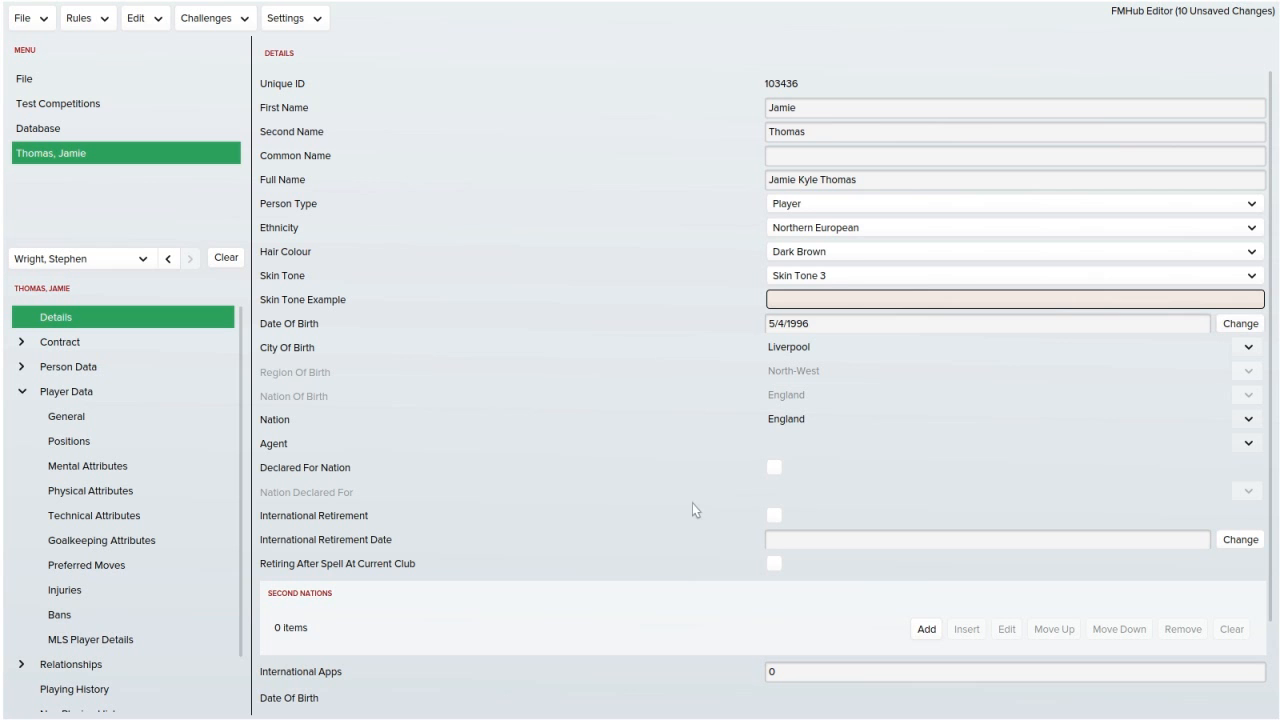
# Set the player's city of birth to Swansea in Wales.
pyautogui.click(1248, 347)
pyautogui.click(1245, 369)
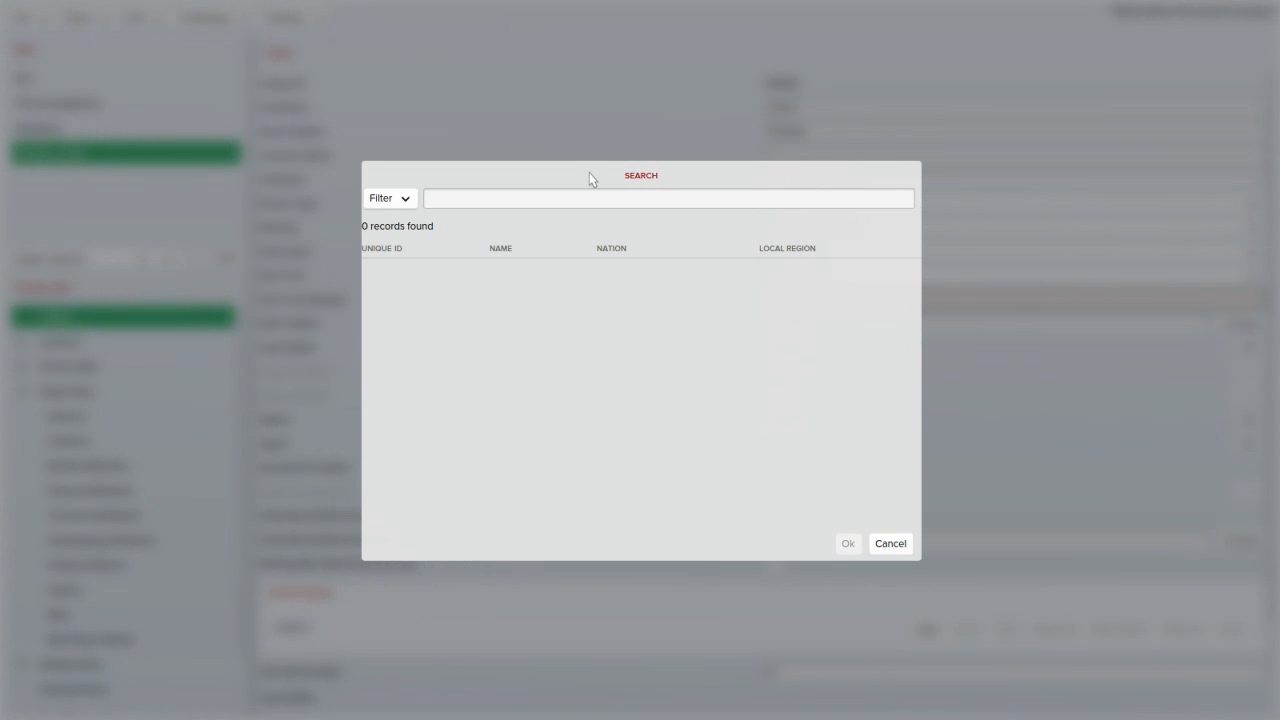
pyautogui.write('Swansea')
pyautogui.doubleClick(662, 268)
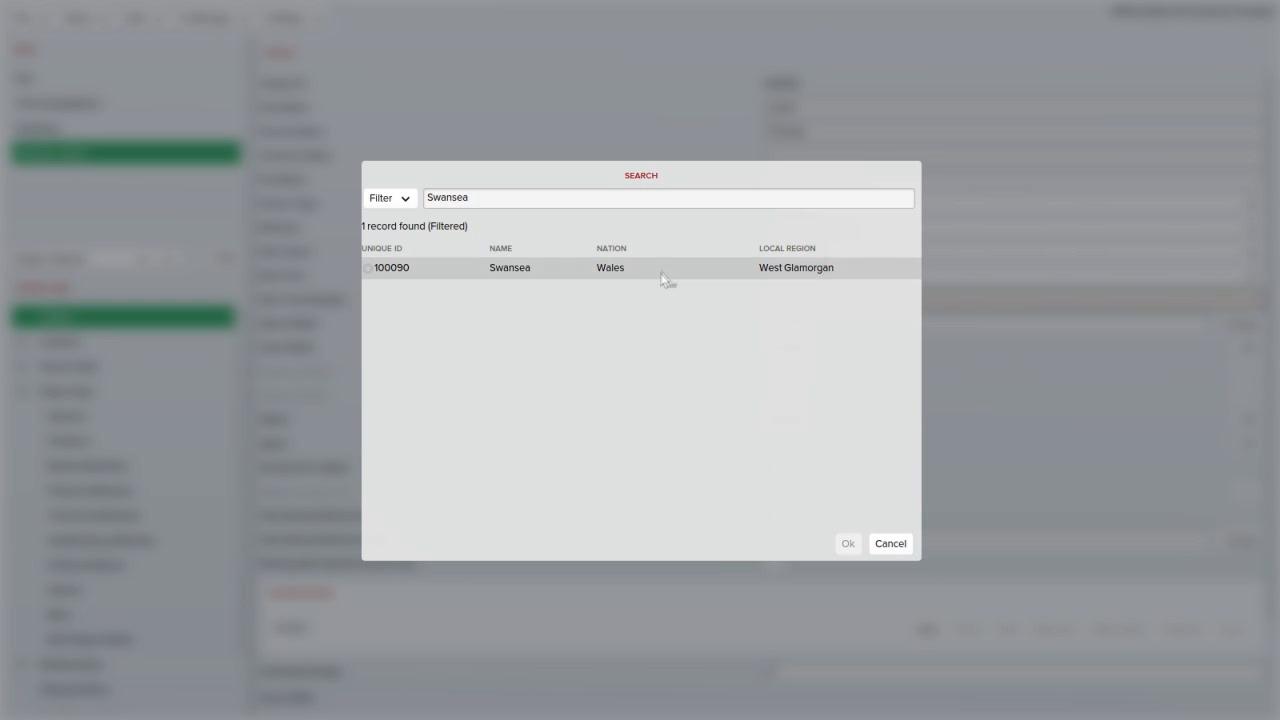
# Set the player's nation to Wales.
pyautogui.click(1247, 420)
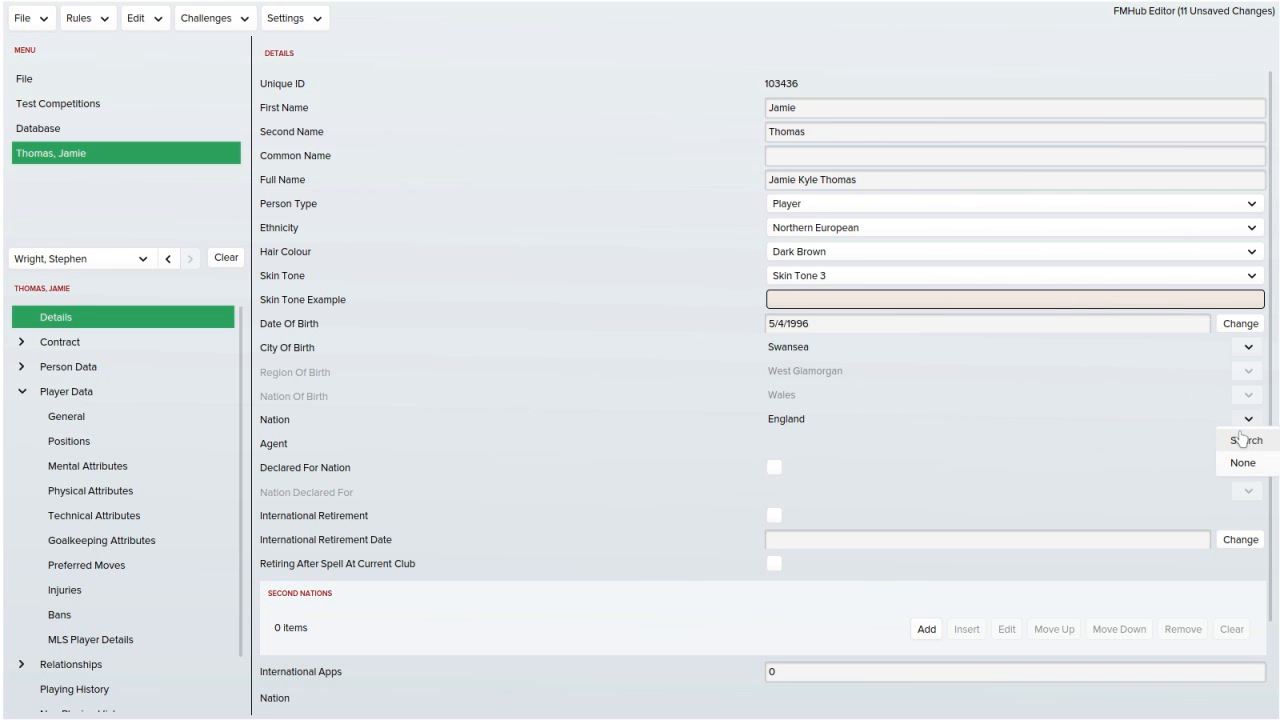
pyautogui.click(1242, 440)
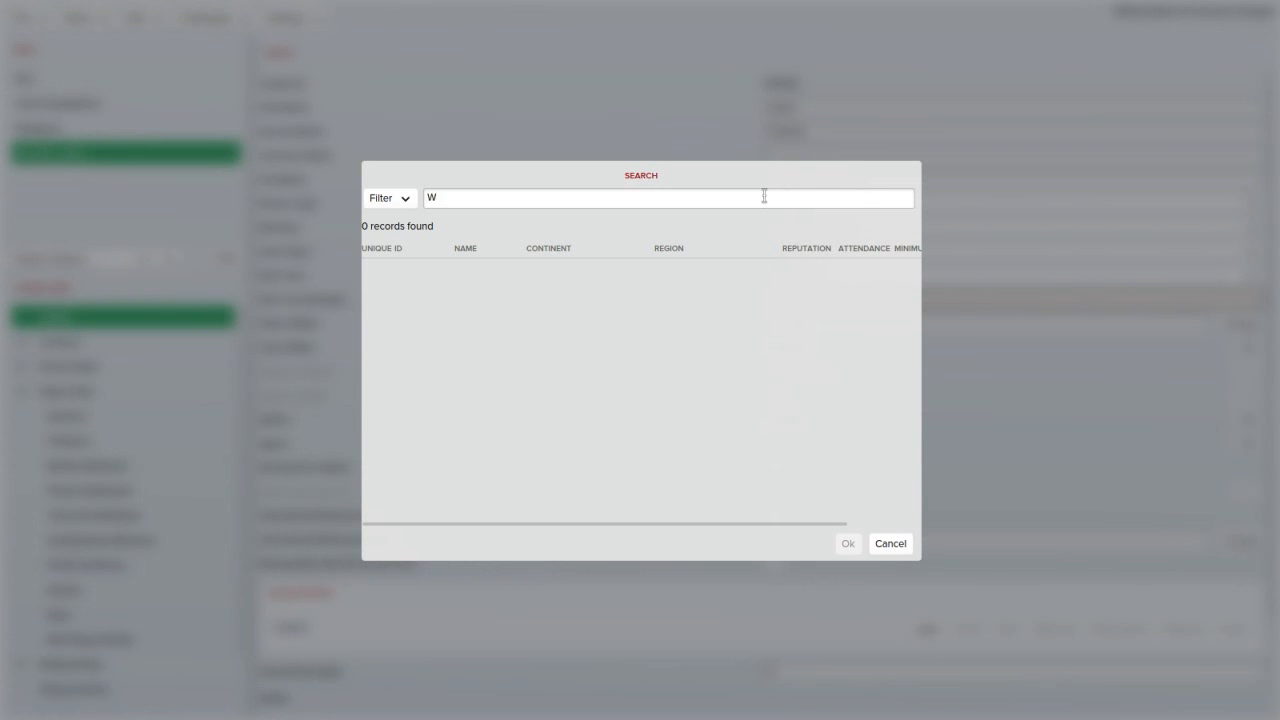
pyautogui.write('Welsh')
pyautogui.doubleClick(735, 263)
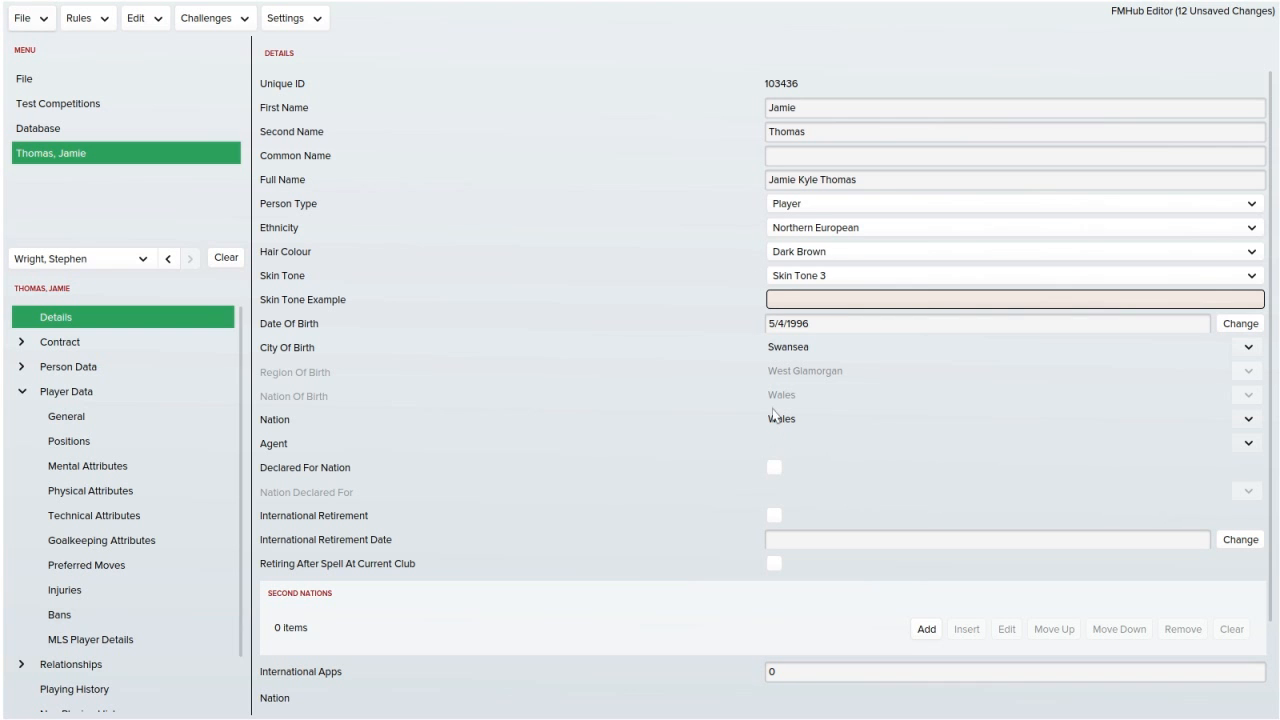
# Set the player's U21 International Apps to 0.
pyautogui.scroll(-2, 725, 385)
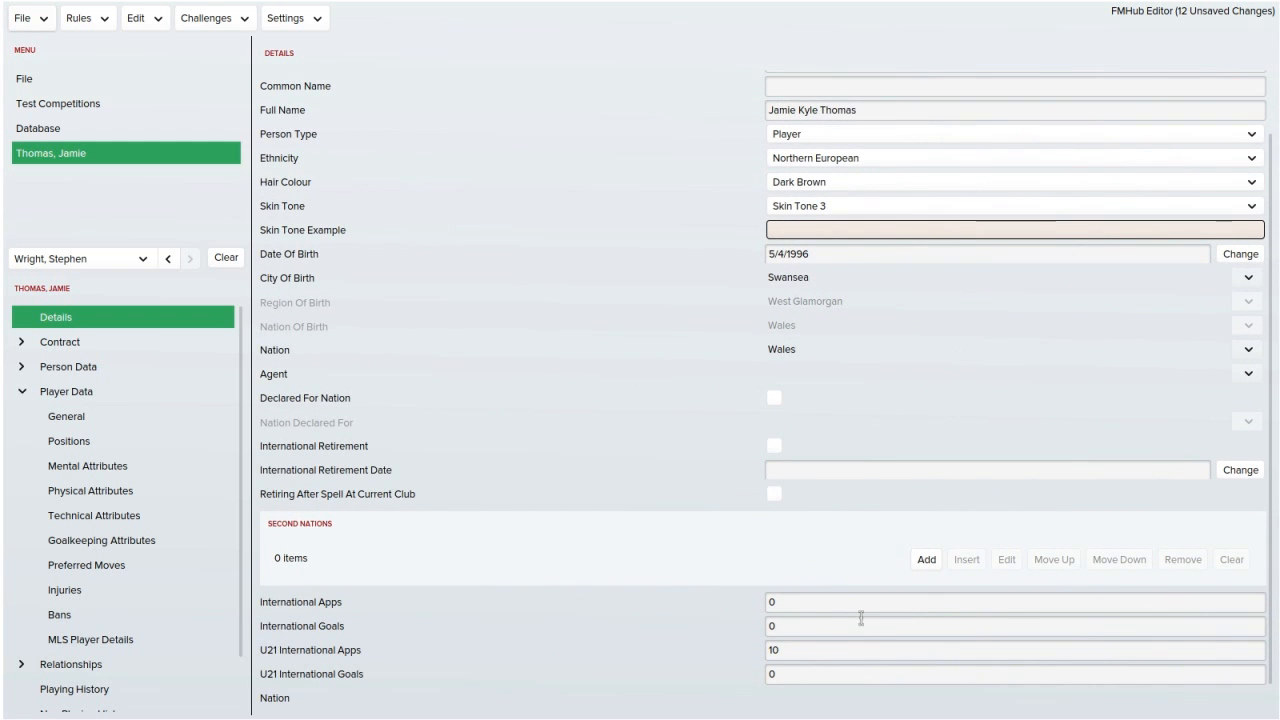
pyautogui.click(777, 649)
pyautogui.write('0')
pyautogui.click(711, 562)
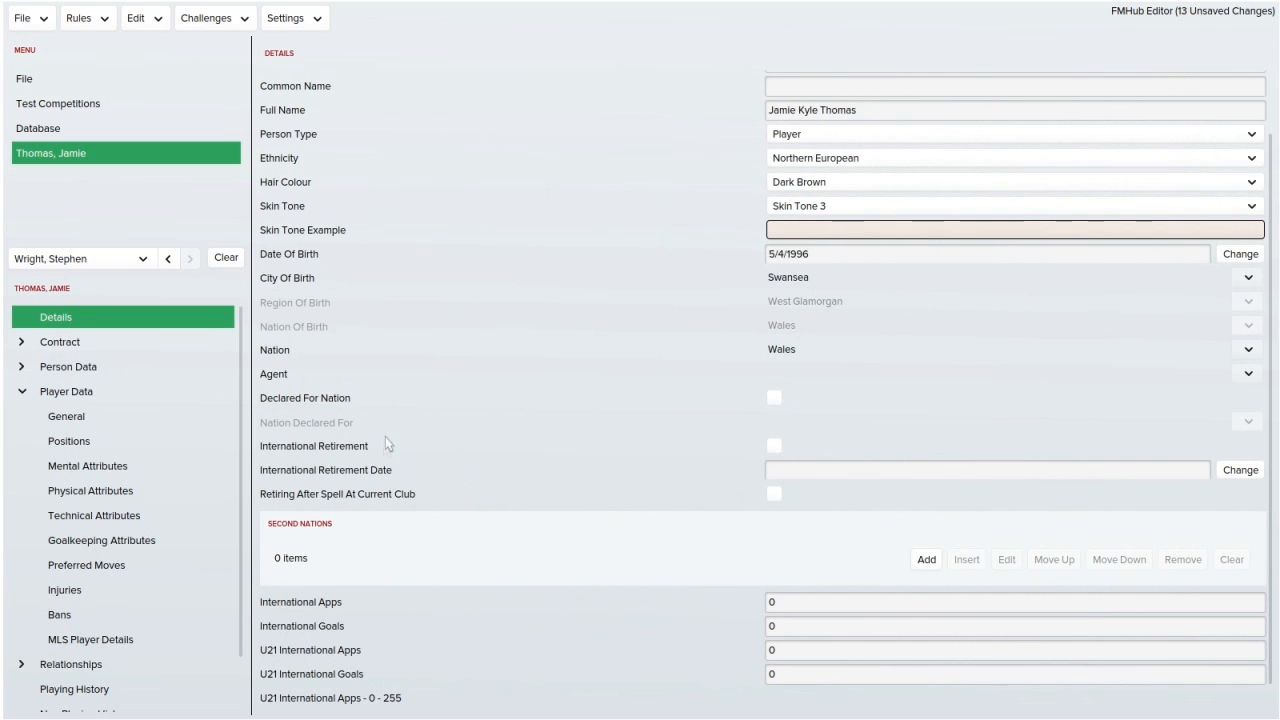
# Set the expiry date of the player's club contract to 1 July 2018.
pyautogui.click(58, 342)
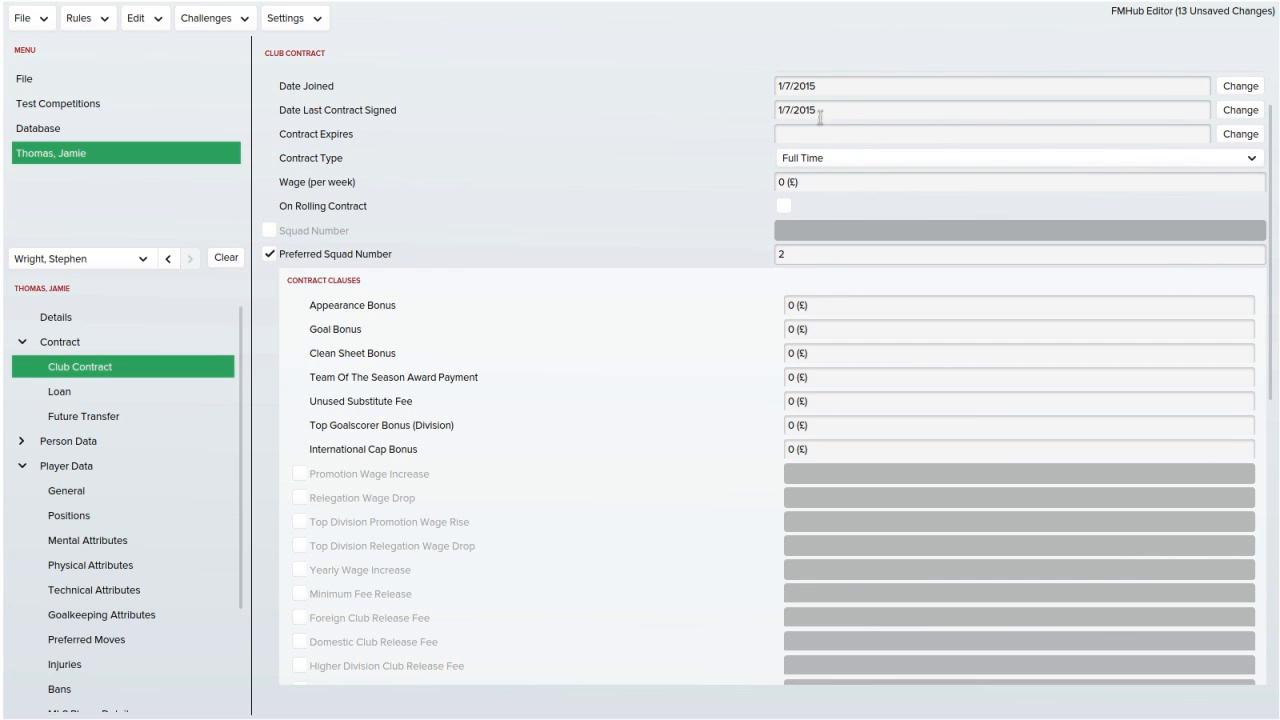
pyautogui.click(1240, 134)
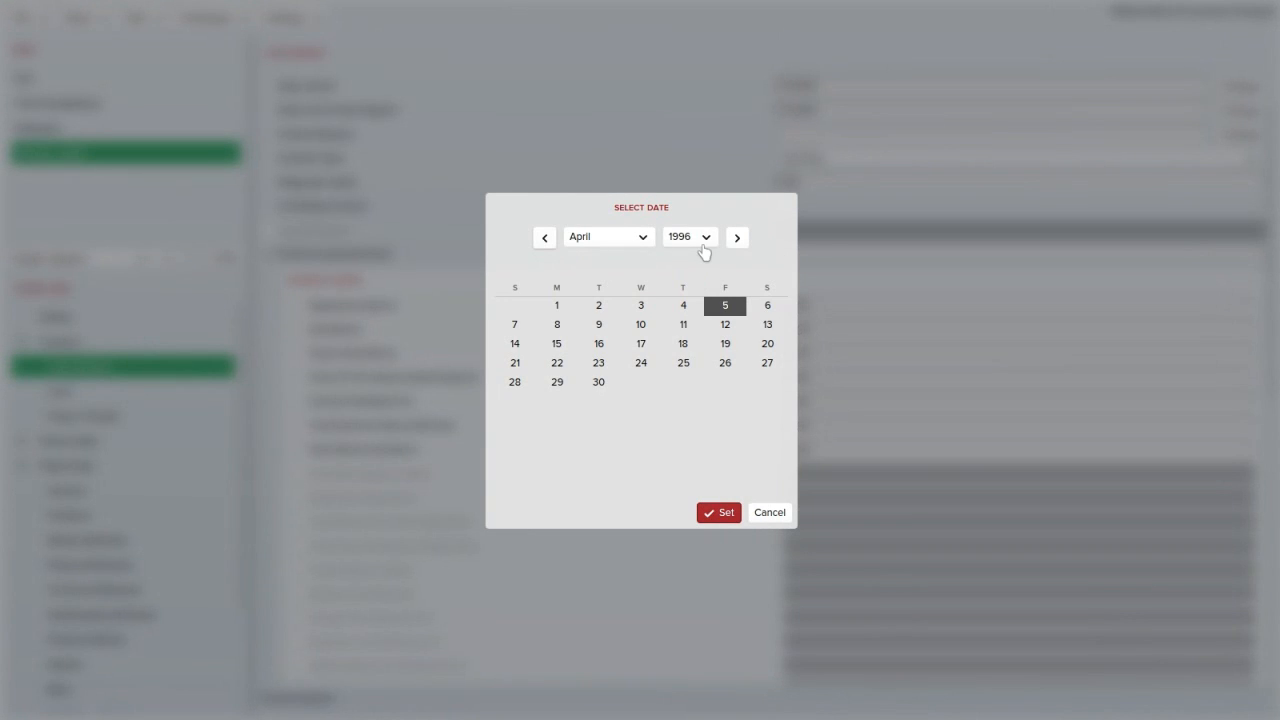
pyautogui.click(647, 244)
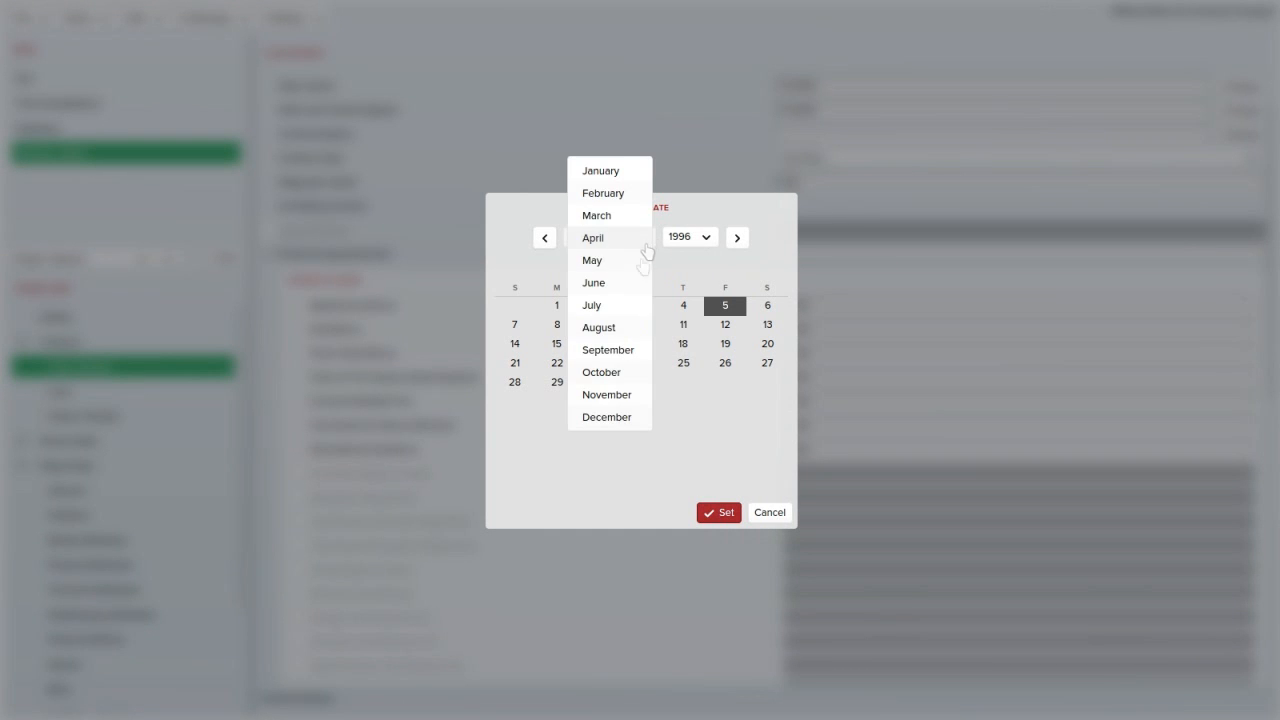
pyautogui.click(626, 241)
pyautogui.click(624, 243)
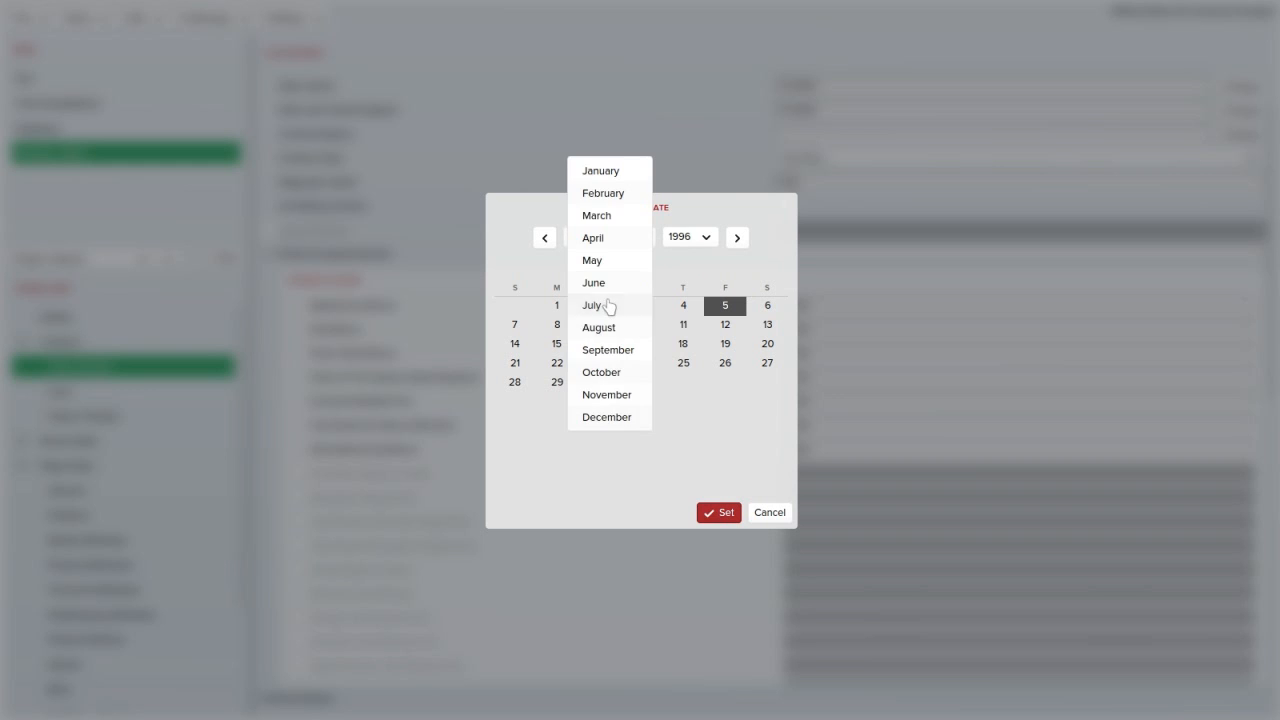
pyautogui.click(607, 305)
pyautogui.click(670, 246)
pyautogui.click(557, 322)
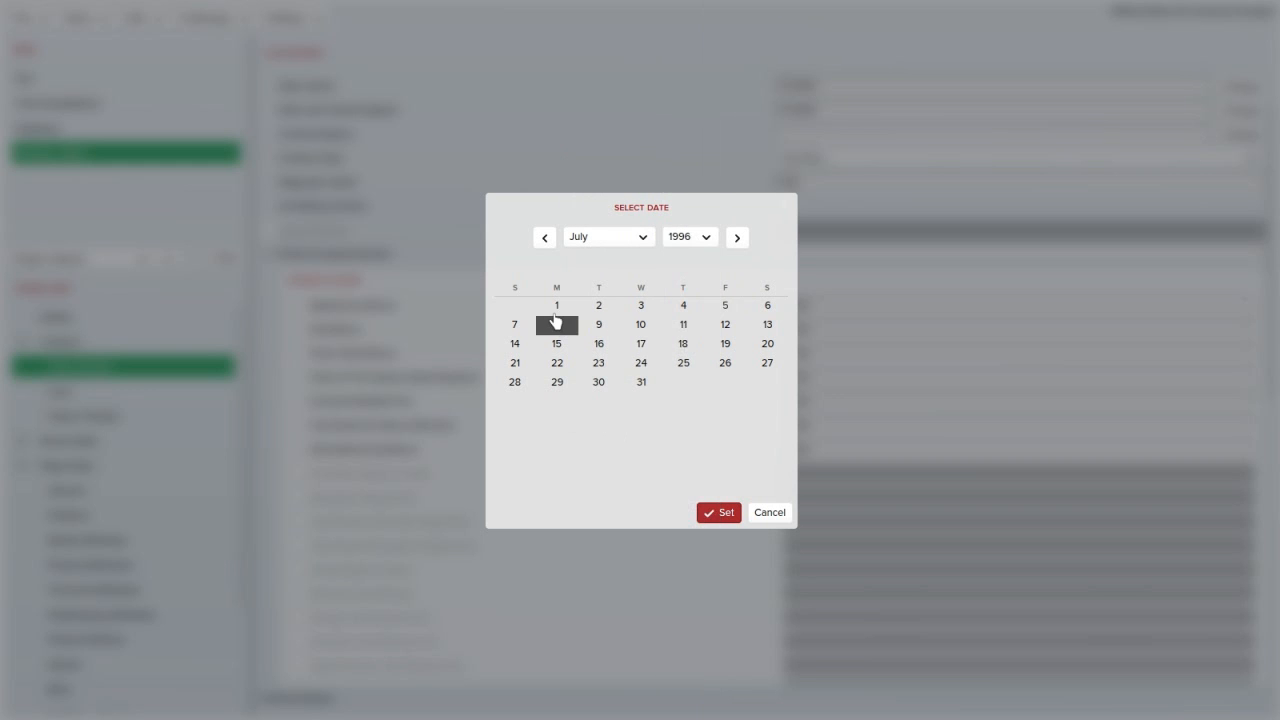
pyautogui.click(556, 310)
pyautogui.click(673, 243)
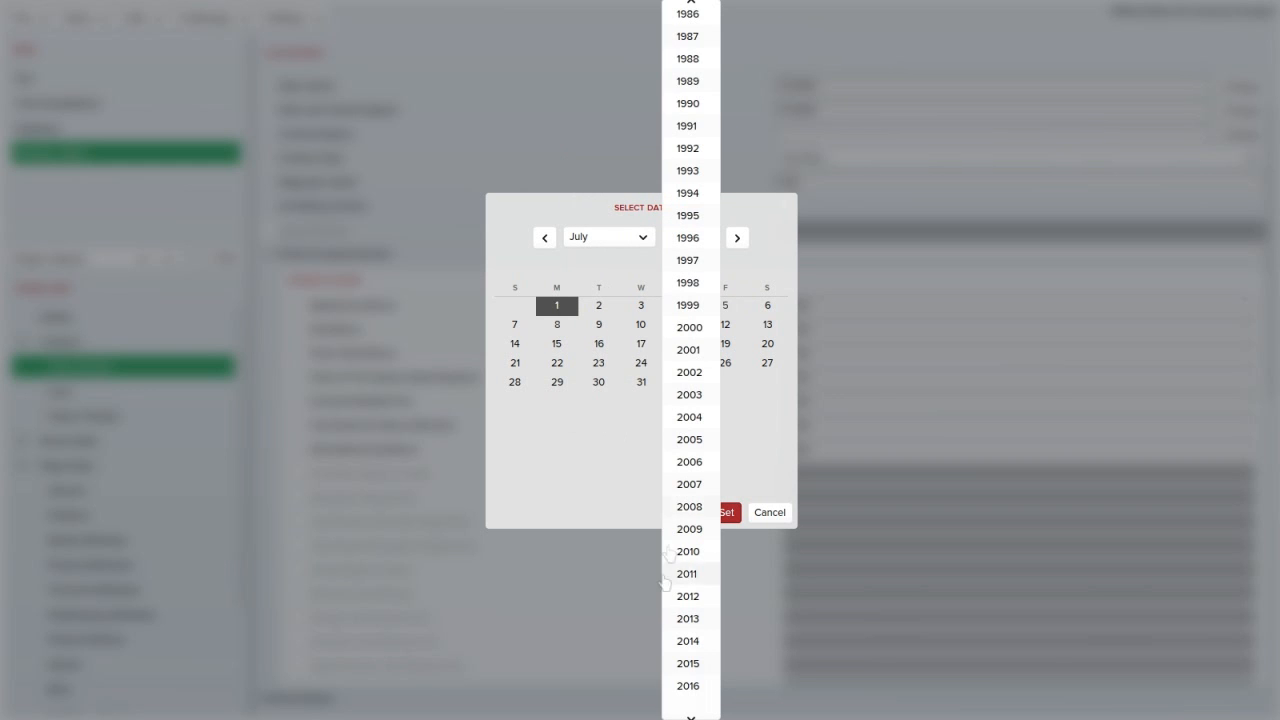
pyautogui.scroll(-2, 688, 692)
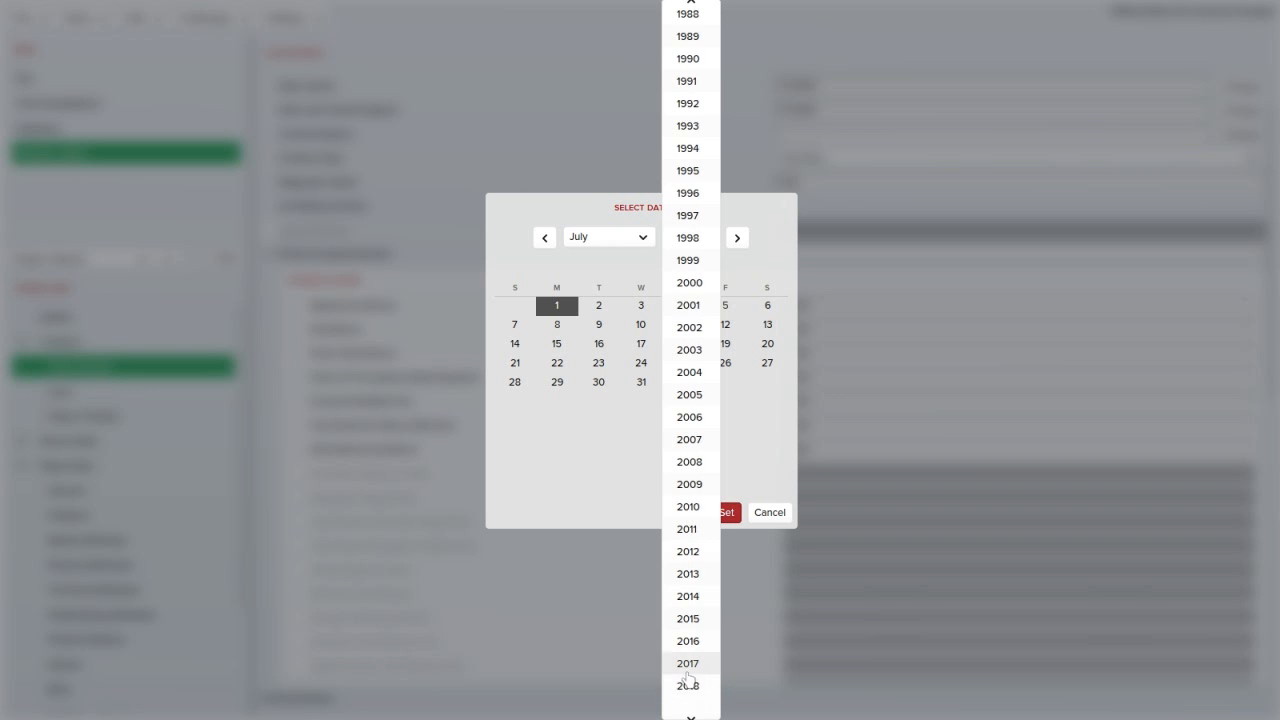
pyautogui.click(688, 686)
pyautogui.click(725, 513)
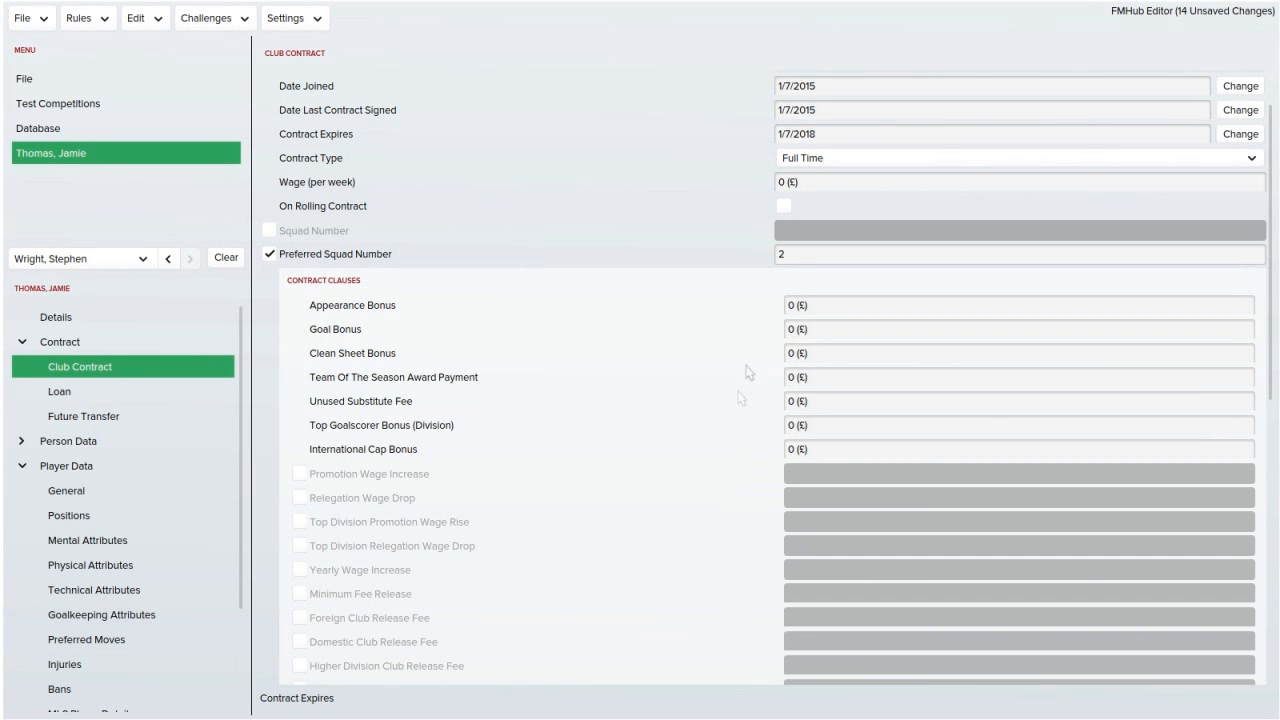
# Set the club contract's weekly wage to £500 and the preferred squad number to 10.
pyautogui.click(778, 182)
pyautogui.write('500')
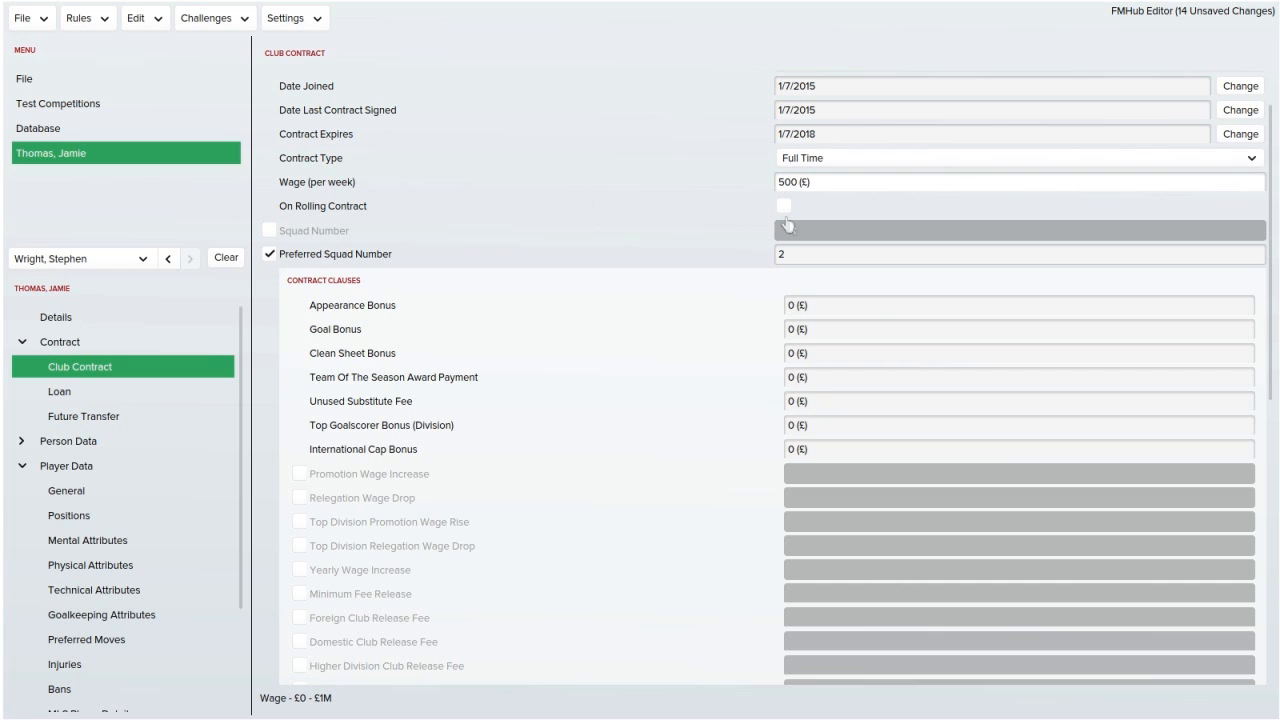
pyautogui.click(626, 145)
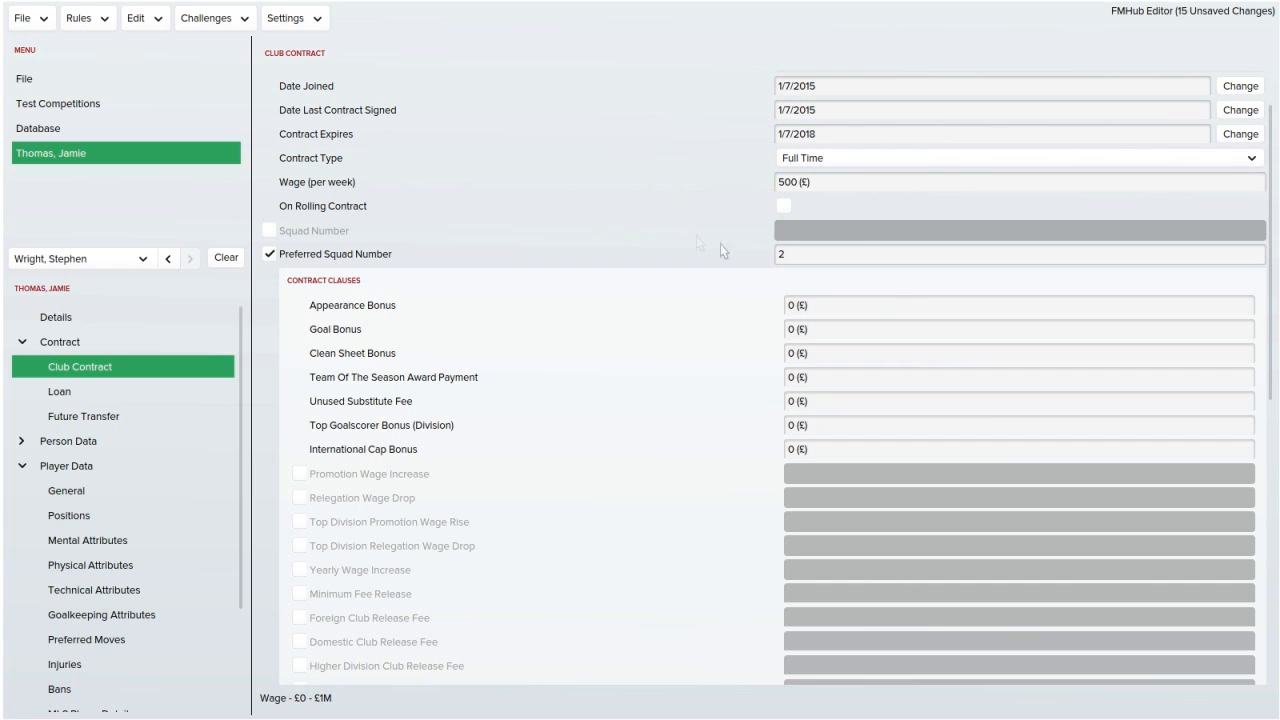
pyautogui.click(806, 254)
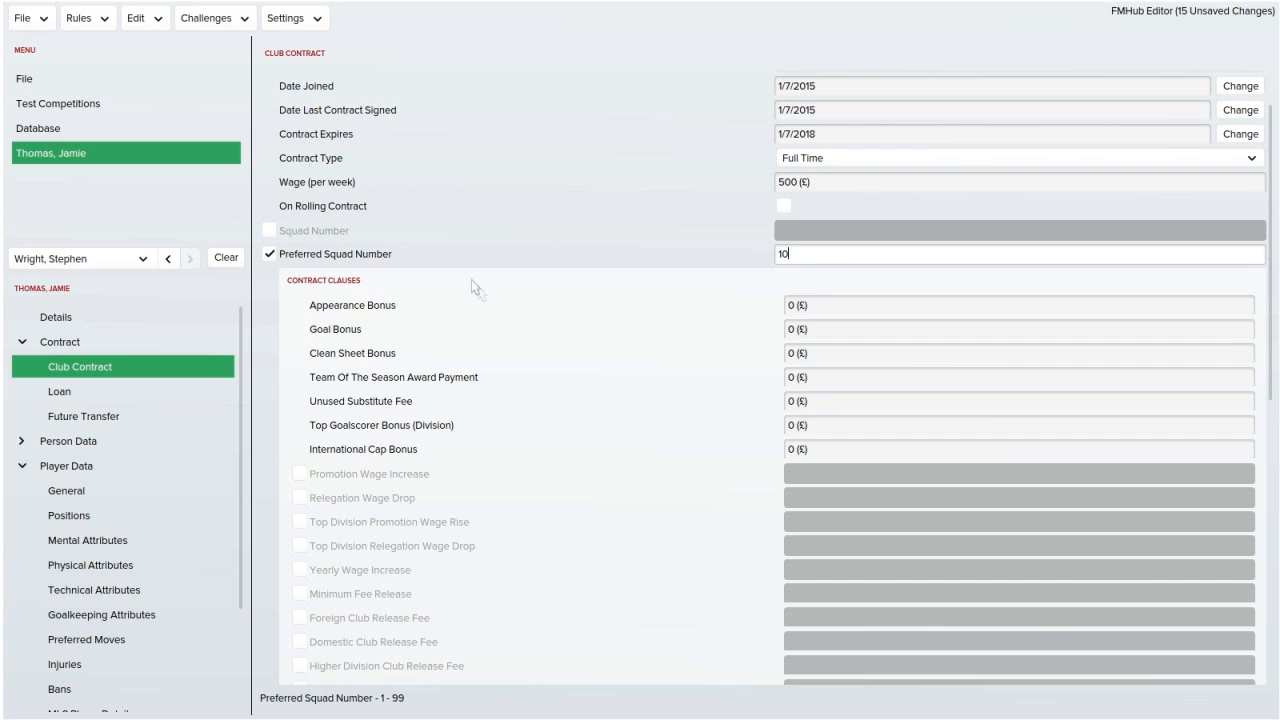
pyautogui.write('10')
# Look through the player's loan, future transfer, personal attributes and retirements sections.
pyautogui.click(194, 392)
pyautogui.click(192, 418)
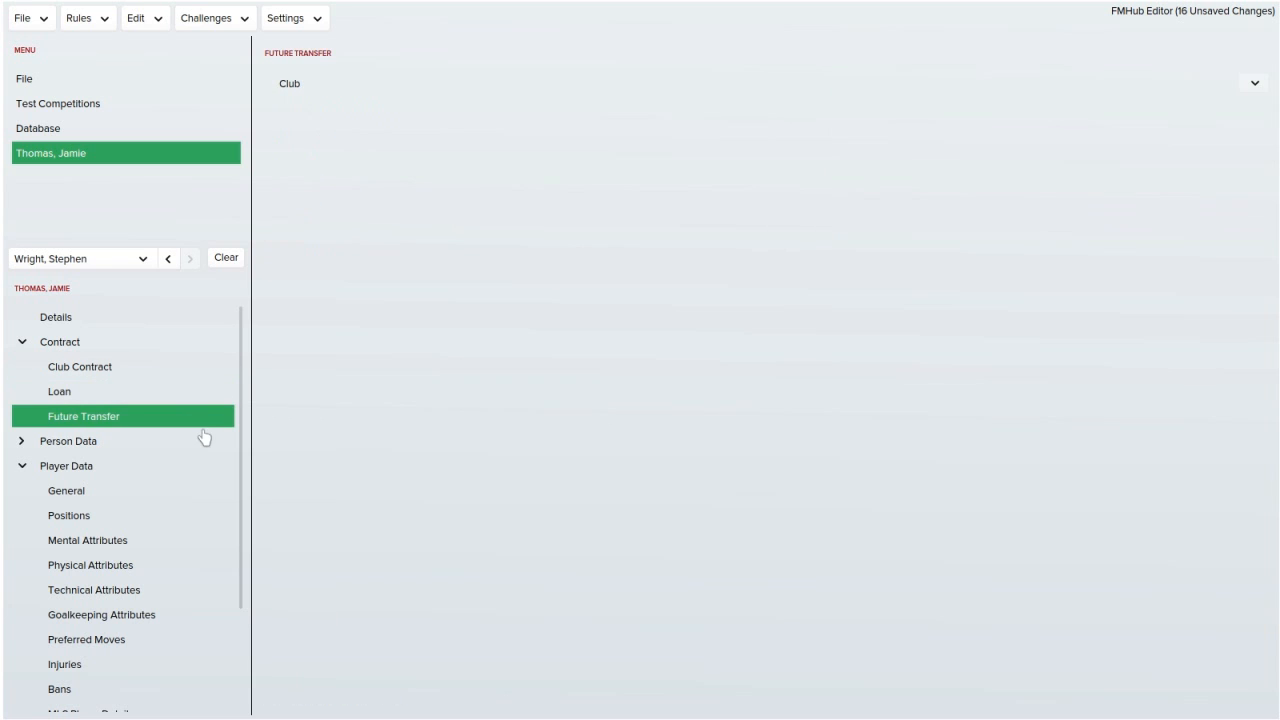
pyautogui.click(120, 441)
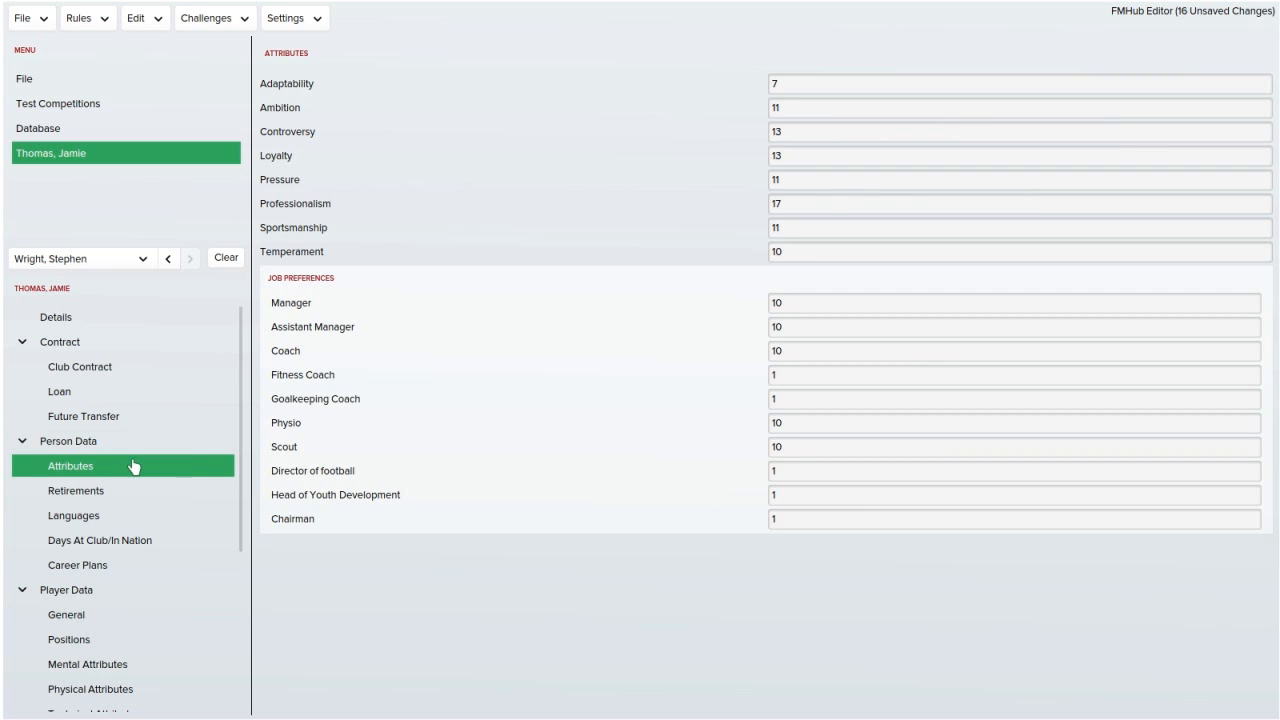
pyautogui.click(138, 503)
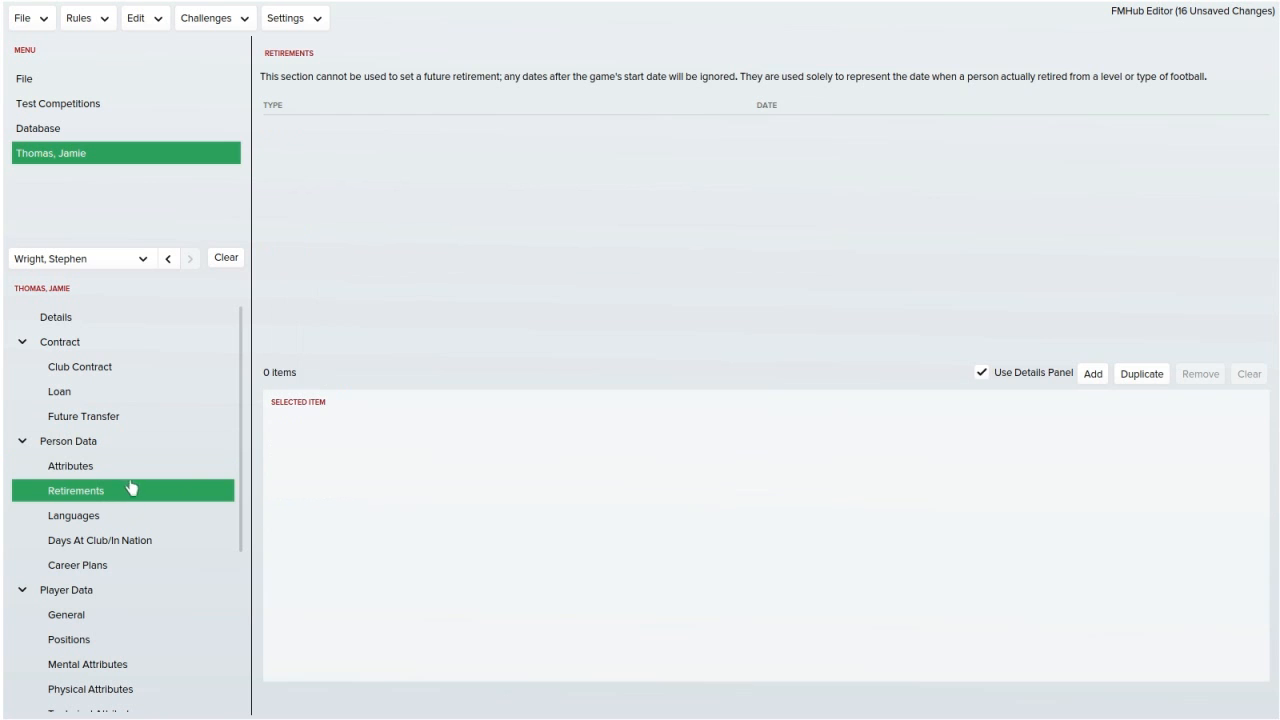
pyautogui.click(126, 468)
pyautogui.scroll(-1, 130, 520)
pyautogui.scroll(-3, 130, 526)
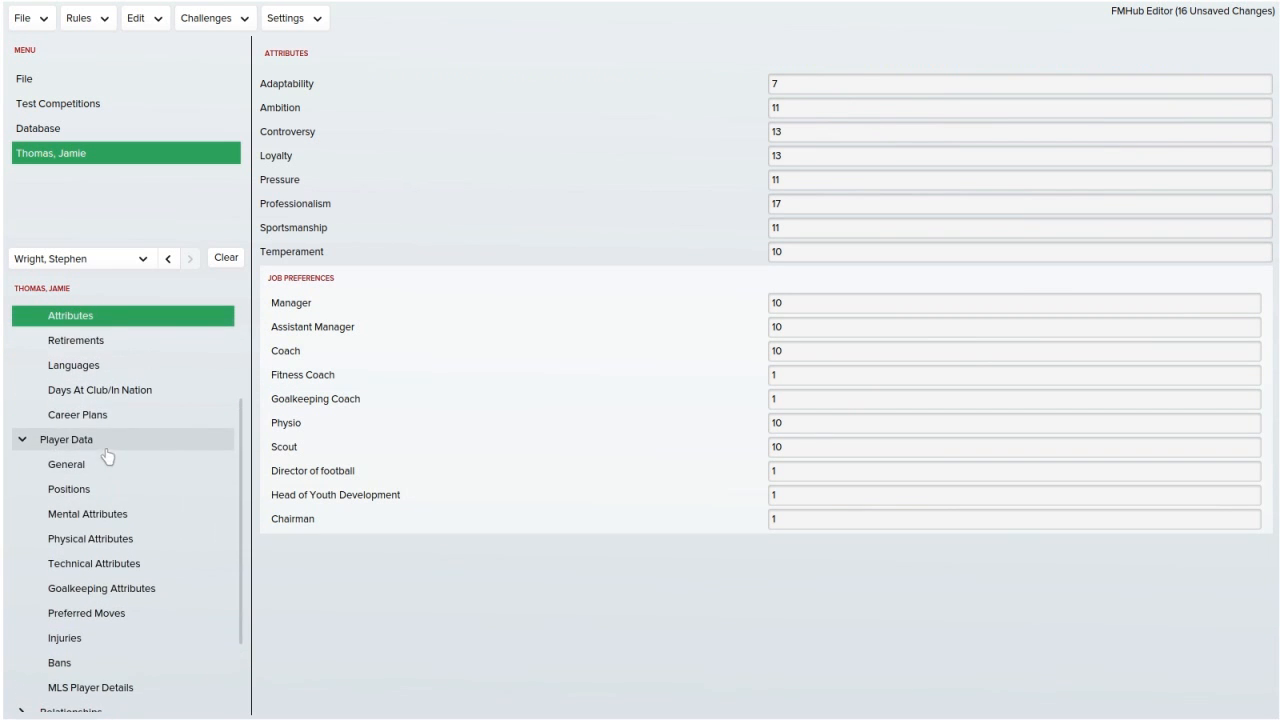
# Set Potential Ability to 200 in the player's general data.
pyautogui.click(104, 468)
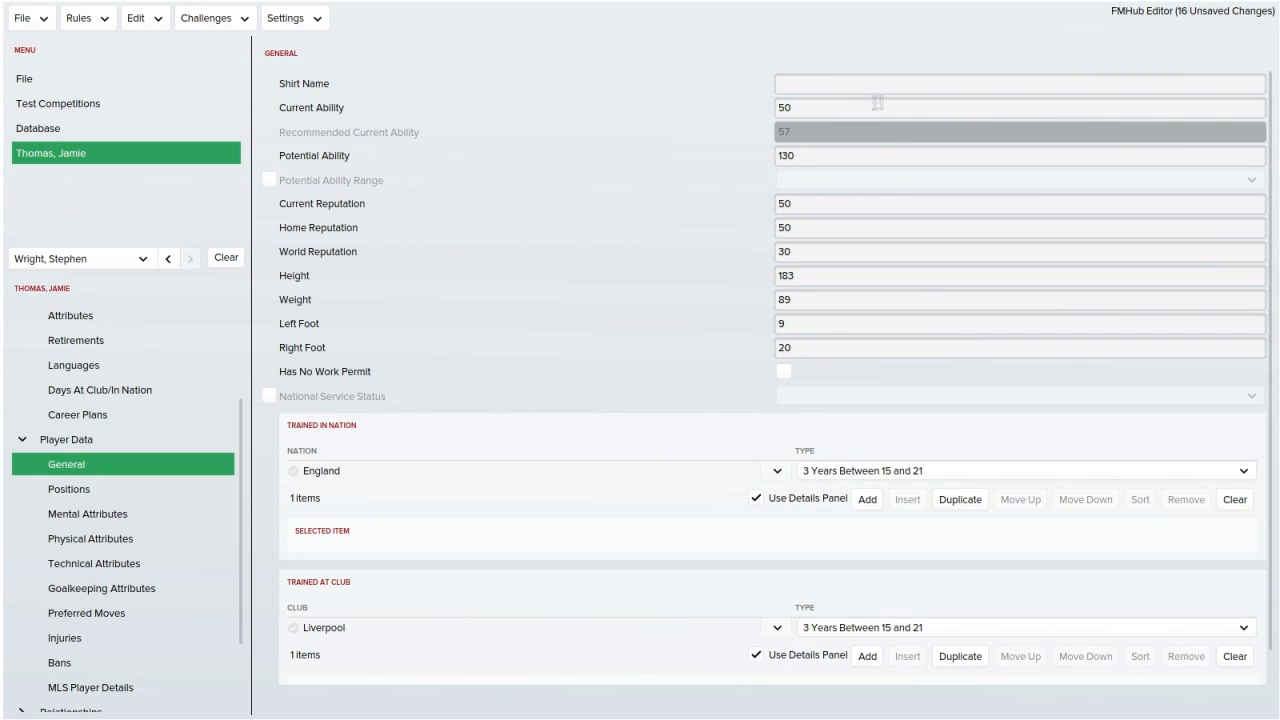
pyautogui.click(889, 154)
pyautogui.moveTo(889, 155); pyautogui.dragTo(698, 165)
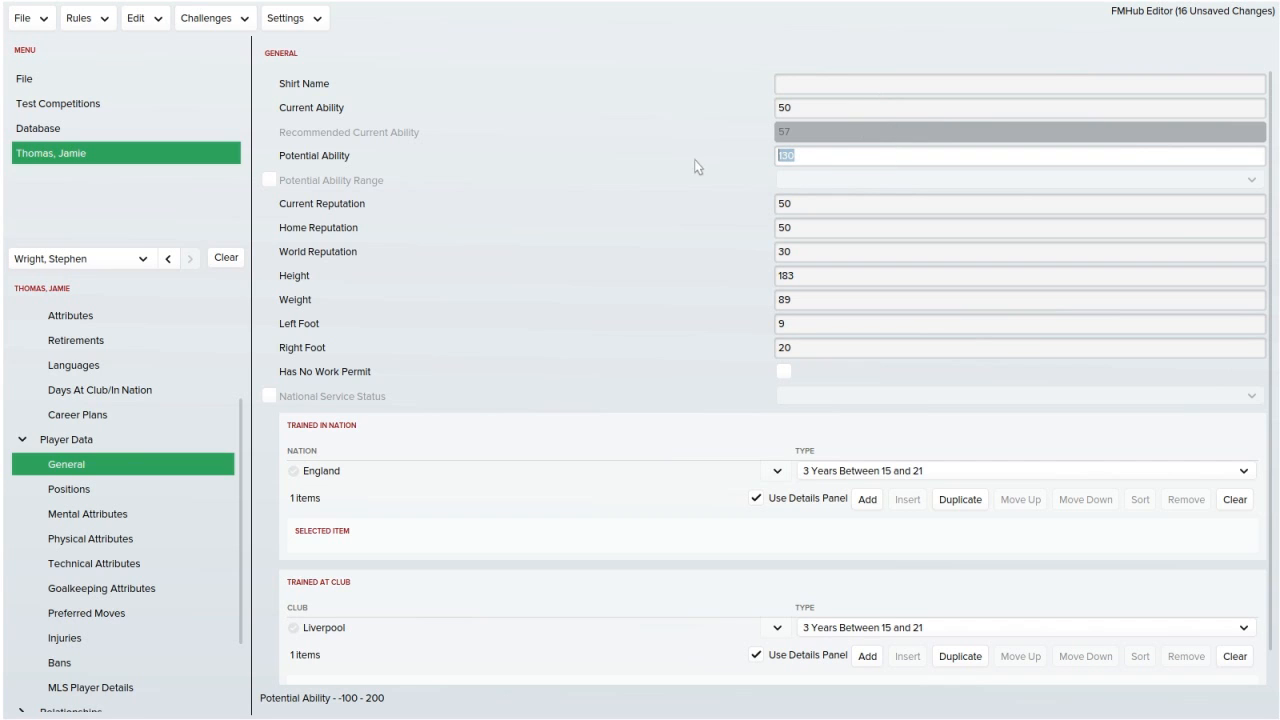
pyautogui.press('BackSpace')
pyautogui.write('200')
pyautogui.click(756, 190)
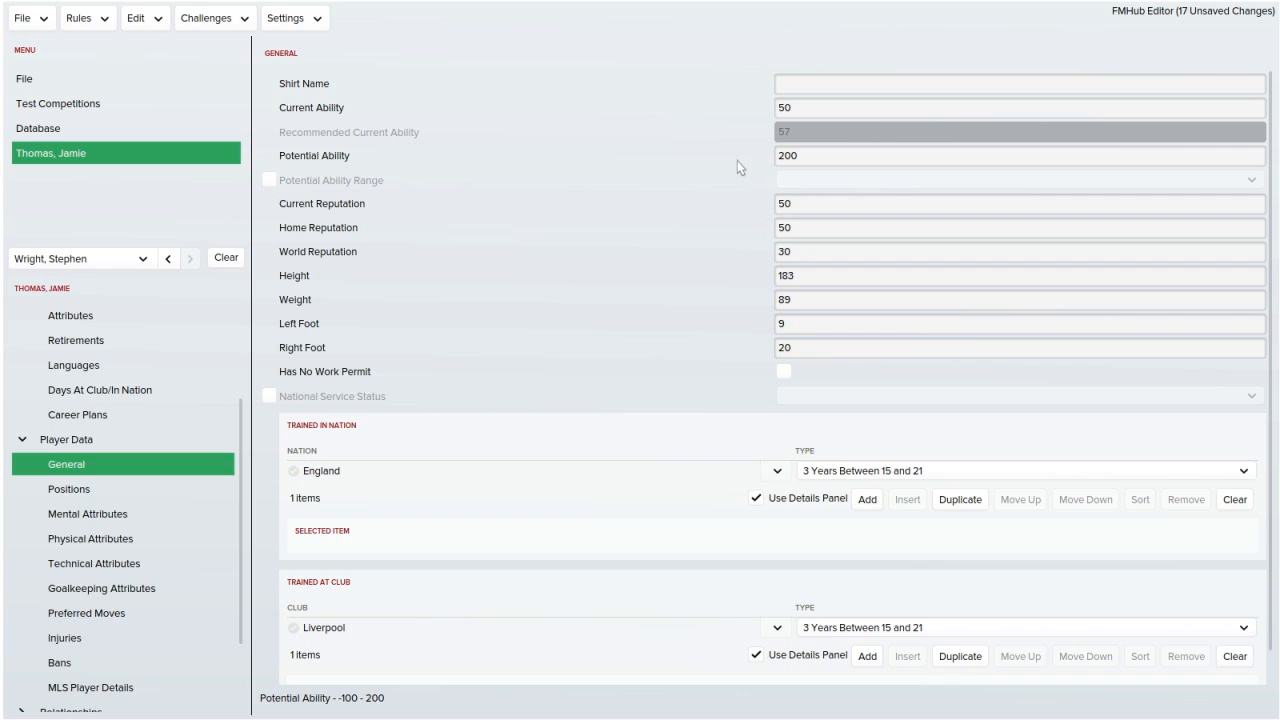
# Enter the player's surname as the Shirt Name and set Current Ability to 130.
pyautogui.click(800, 78)
pyautogui.write('Thomas')
pyautogui.press('Return')
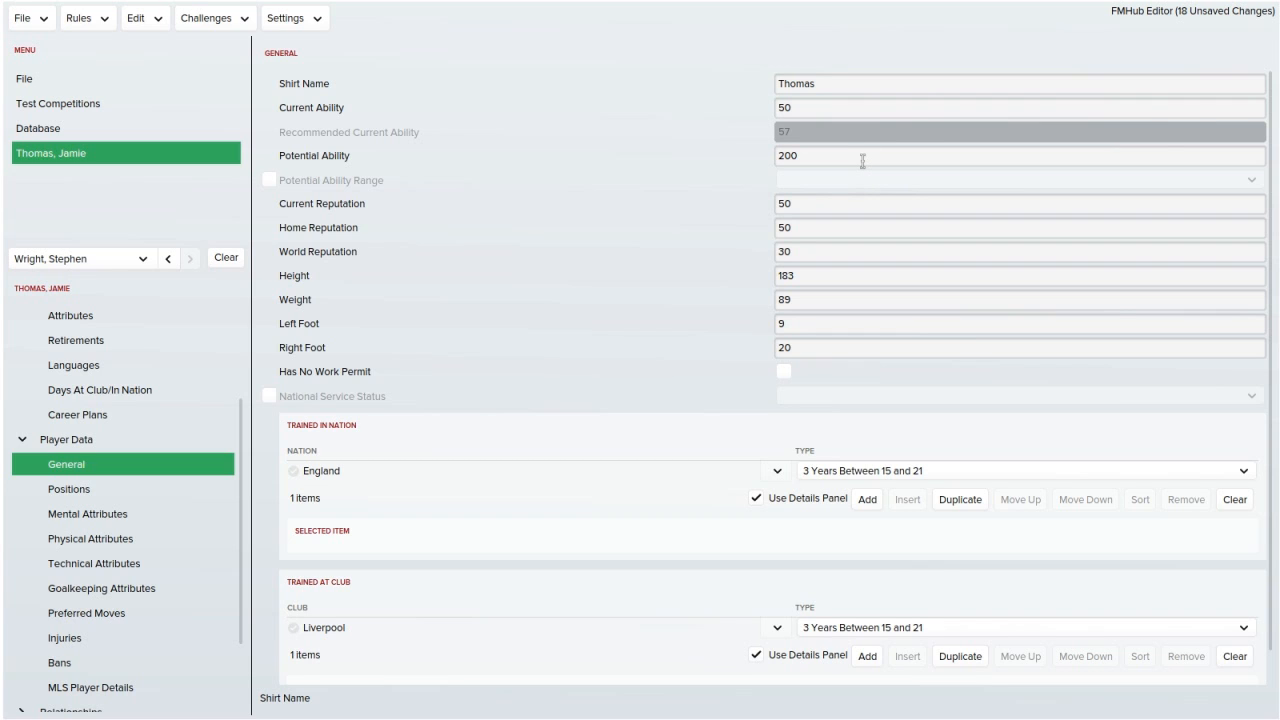
pyautogui.click(862, 110)
pyautogui.write('130')
pyautogui.press('Return')
# Set the player's Height to 190 and the Left Foot rating to 20.
pyautogui.click(805, 277)
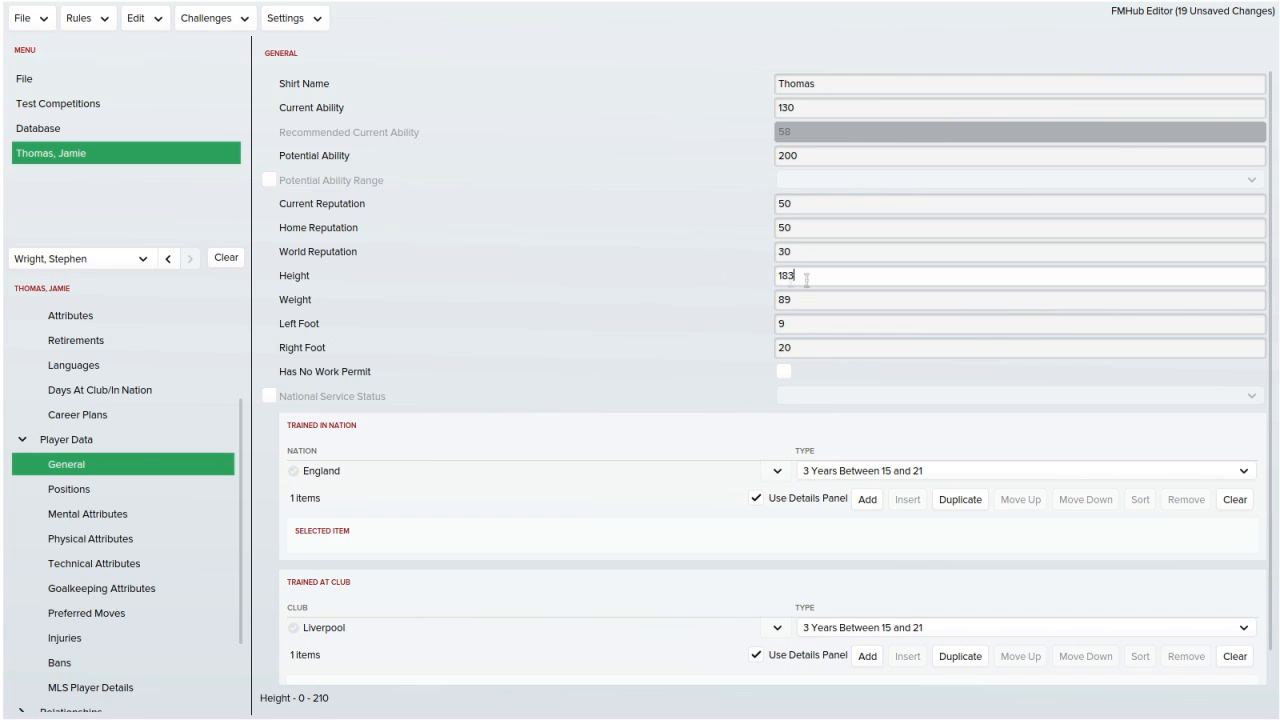
pyautogui.write('190')
pyautogui.press('Tab')
pyautogui.press('Tab')
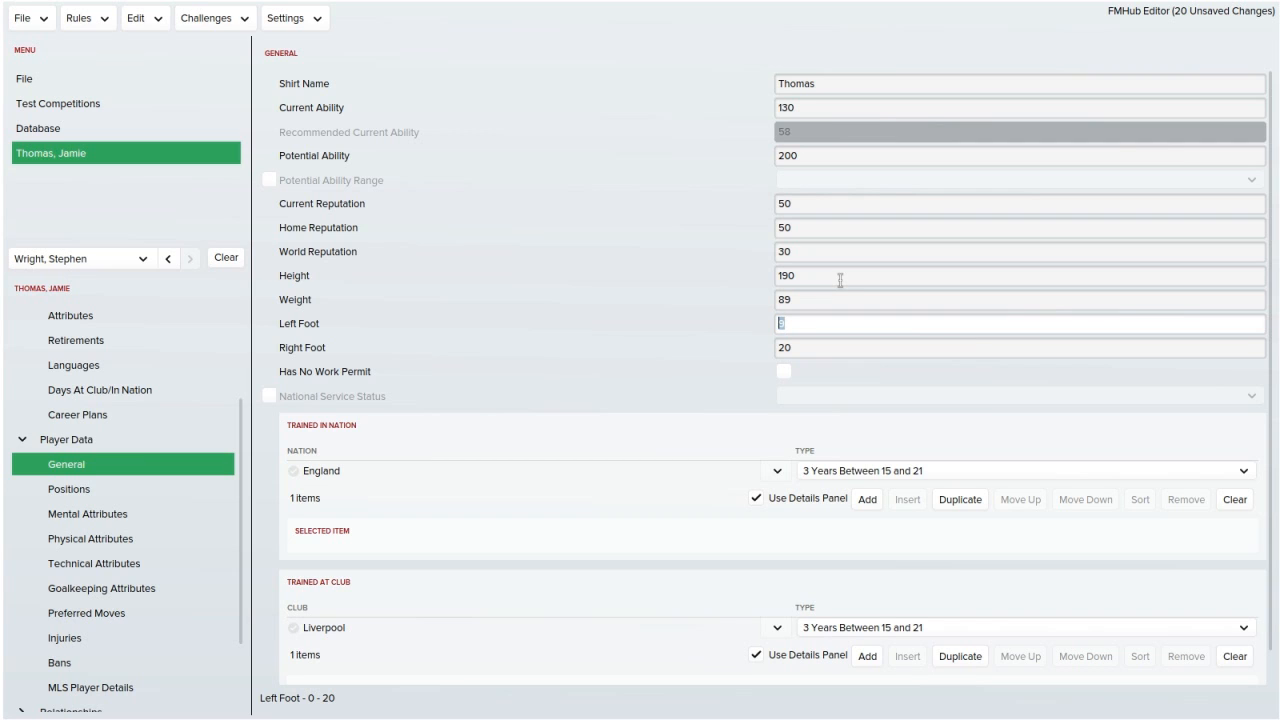
pyautogui.write('20')
pyautogui.click(680, 362)
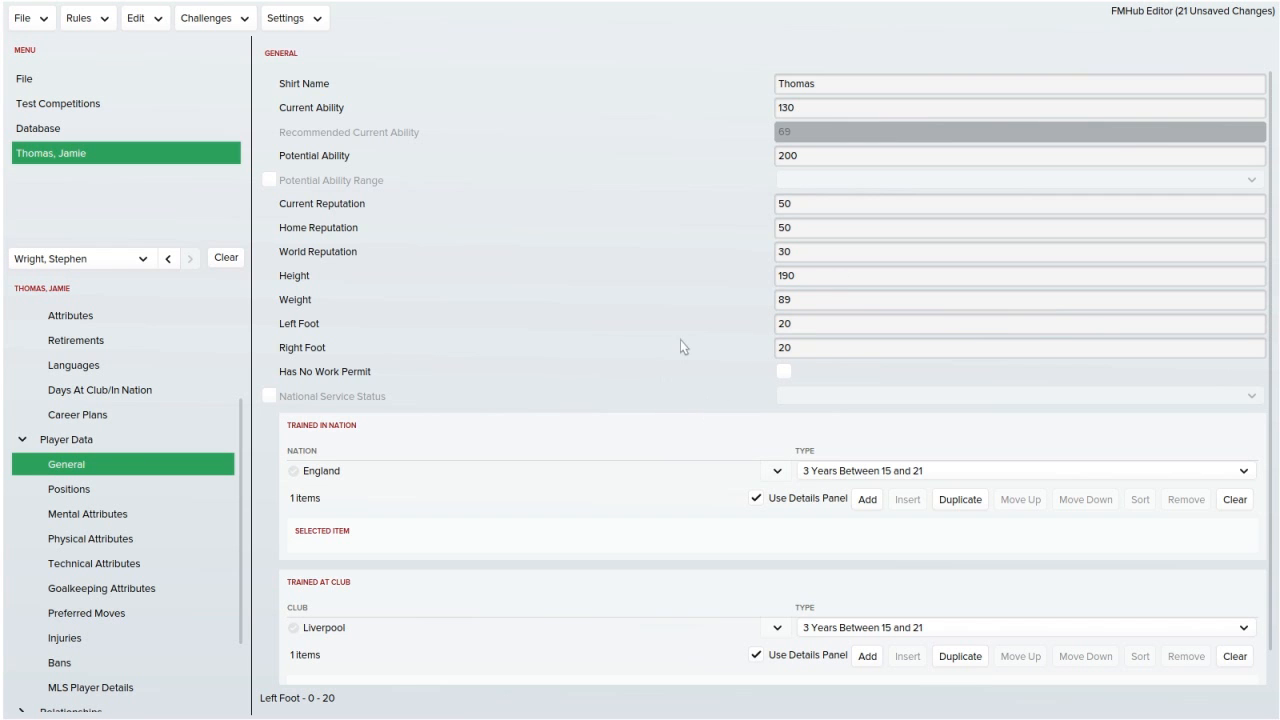
# Review the player's Trained At Club and Trained In Nation entries.
pyautogui.scroll(-1, 678, 345)
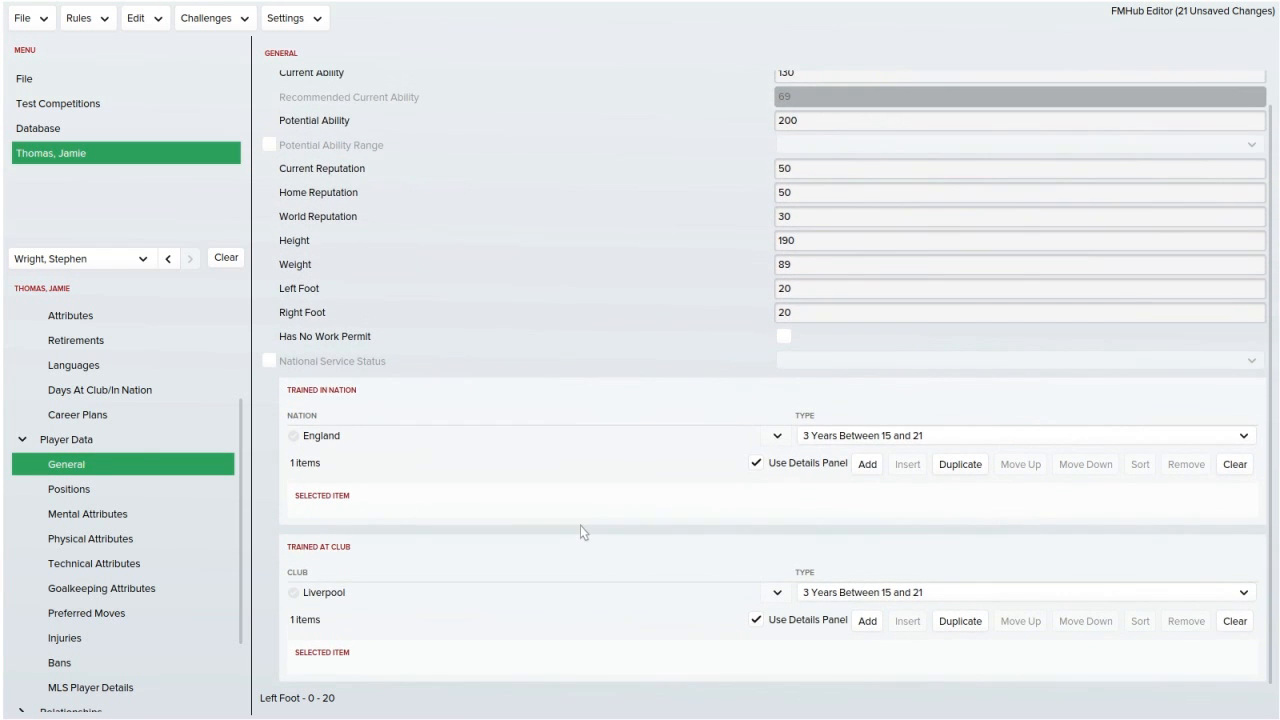
pyautogui.click(571, 593)
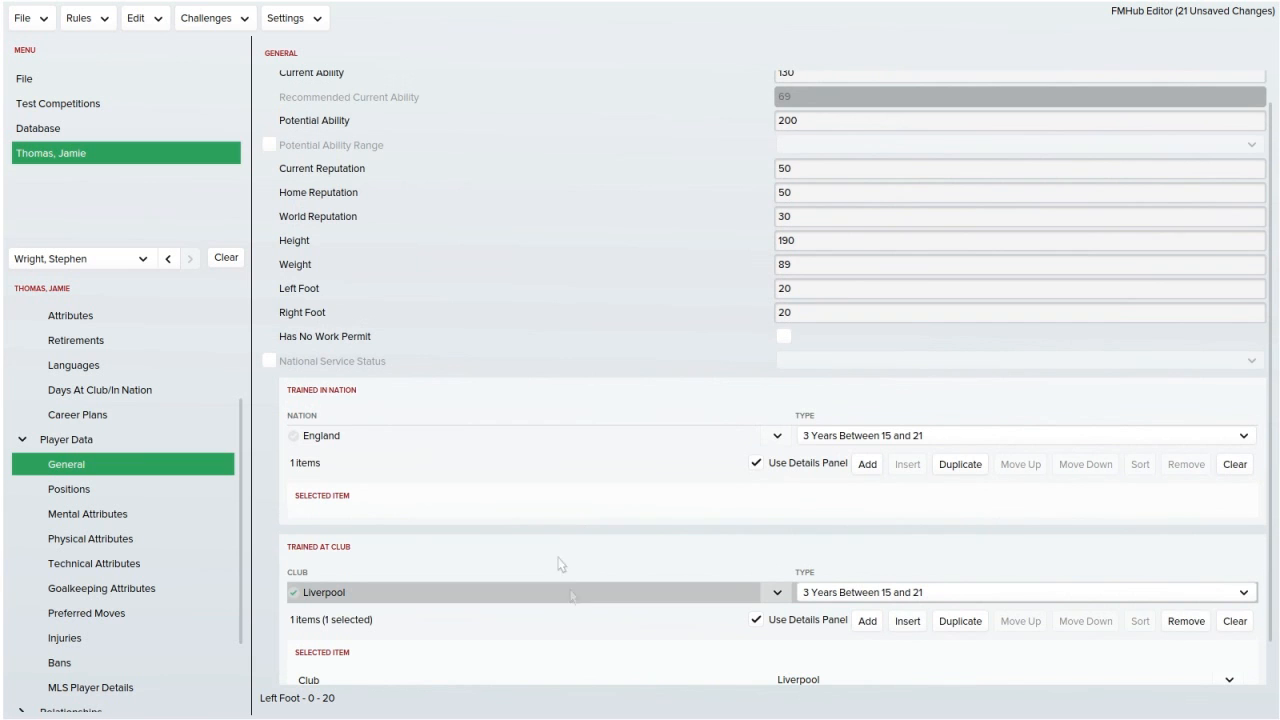
pyautogui.click(490, 435)
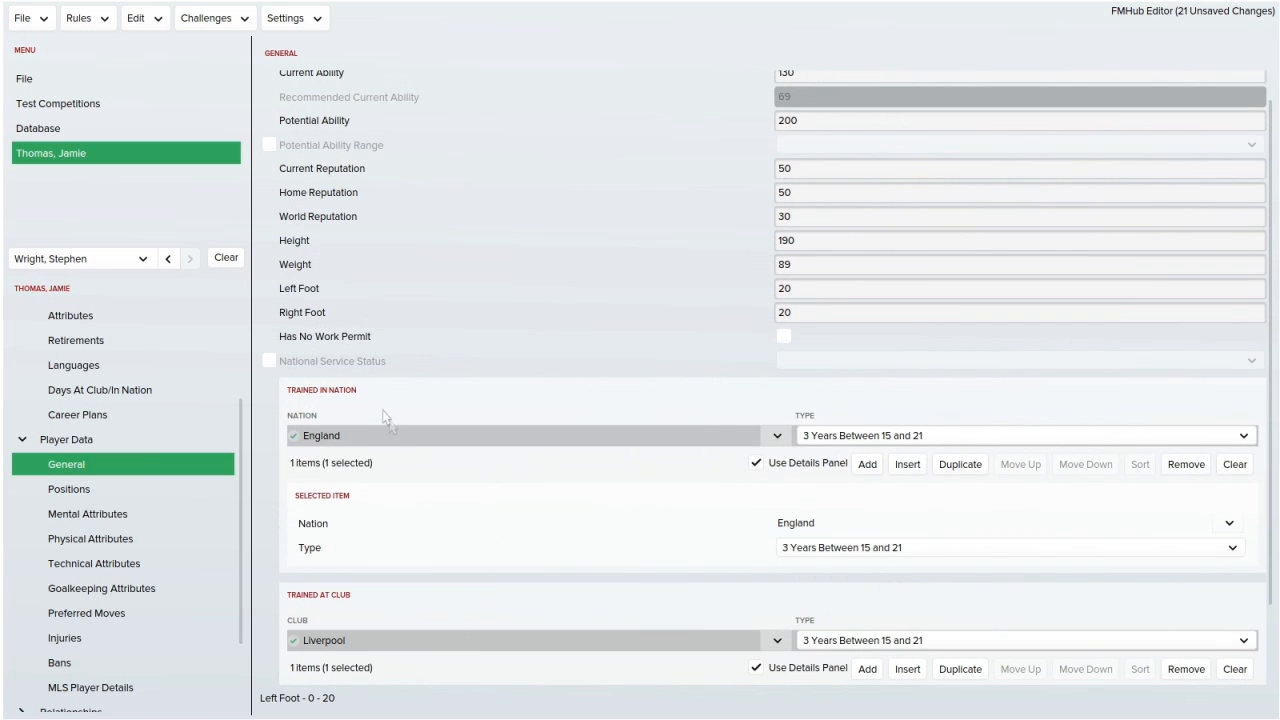
# Set the Defender Central and Defender Right ratings to 0 in the player's positions.
pyautogui.scroll(-2, 143, 408)
pyautogui.click(100, 391)
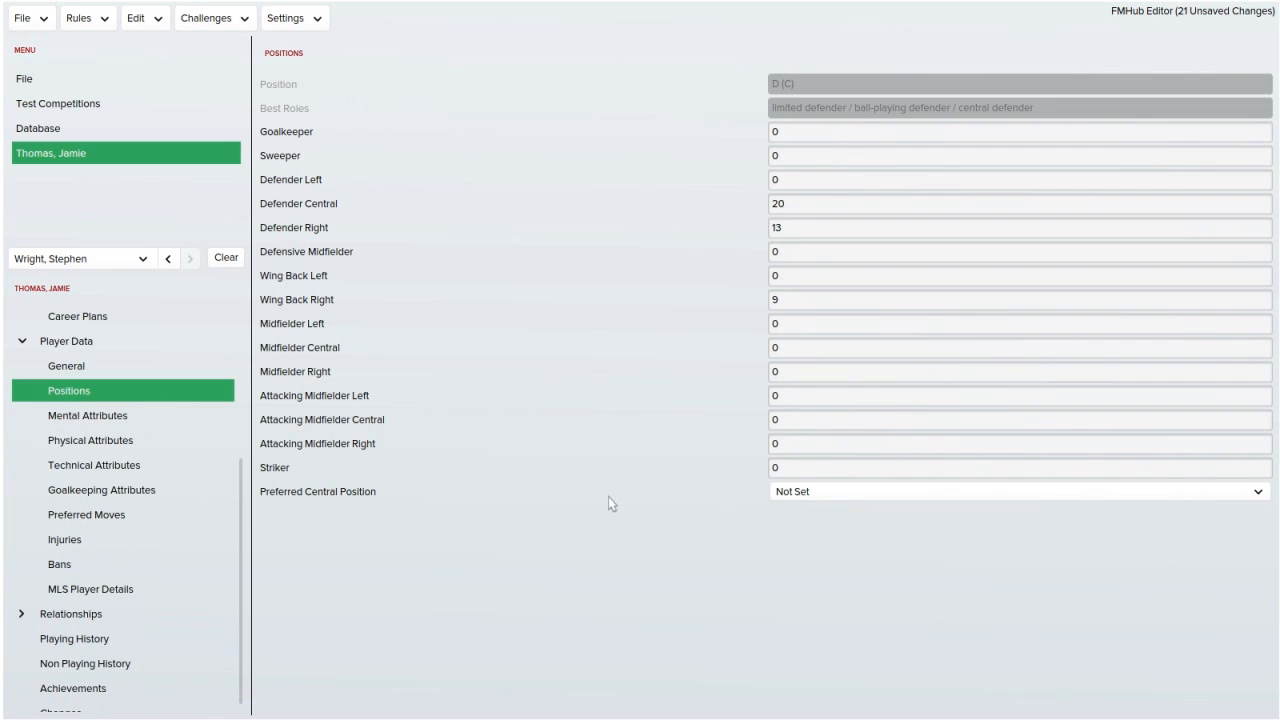
pyautogui.click(794, 206)
pyautogui.write('0')
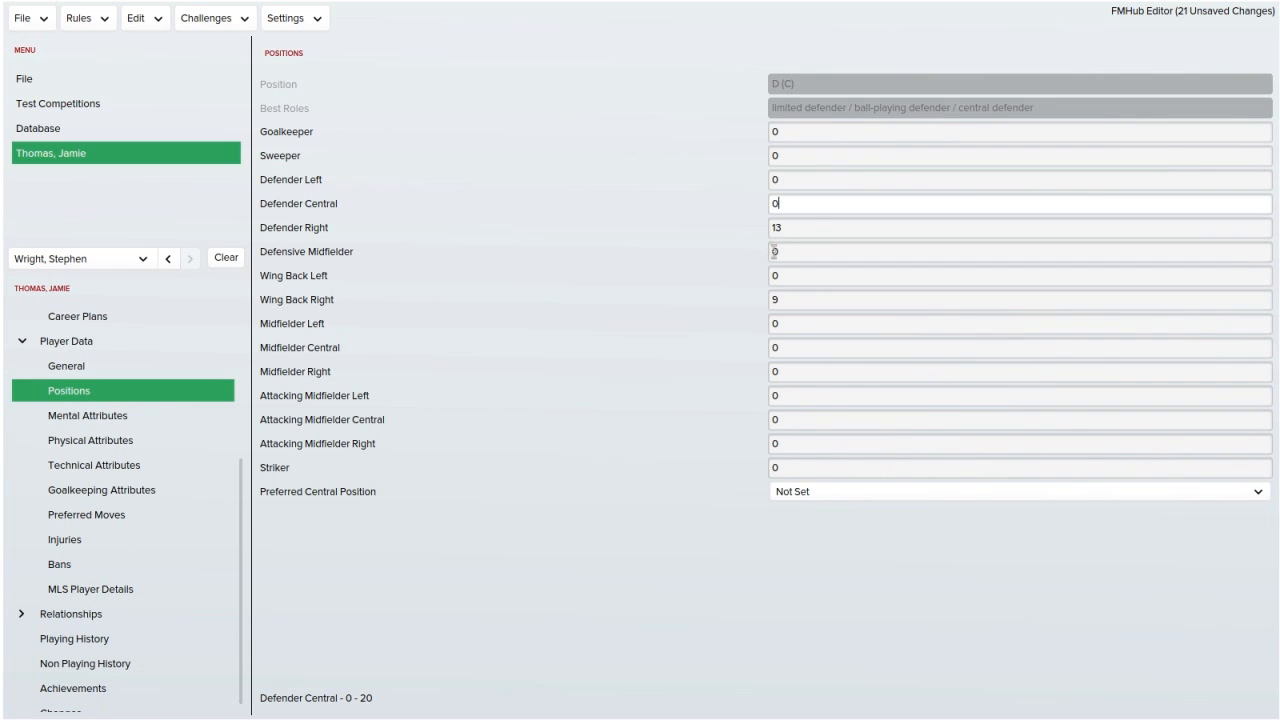
pyautogui.press('Return')
pyautogui.moveTo(815, 234); pyautogui.dragTo(687, 238)
pyautogui.write('0')
pyautogui.press('Return')
# Set the Striker rating to 0 and the Attacking Midfielder Central rating to 20.
pyautogui.moveTo(800, 467); pyautogui.dragTo(672, 438)
pyautogui.write('0')
pyautogui.click(812, 420)
pyautogui.write('20')
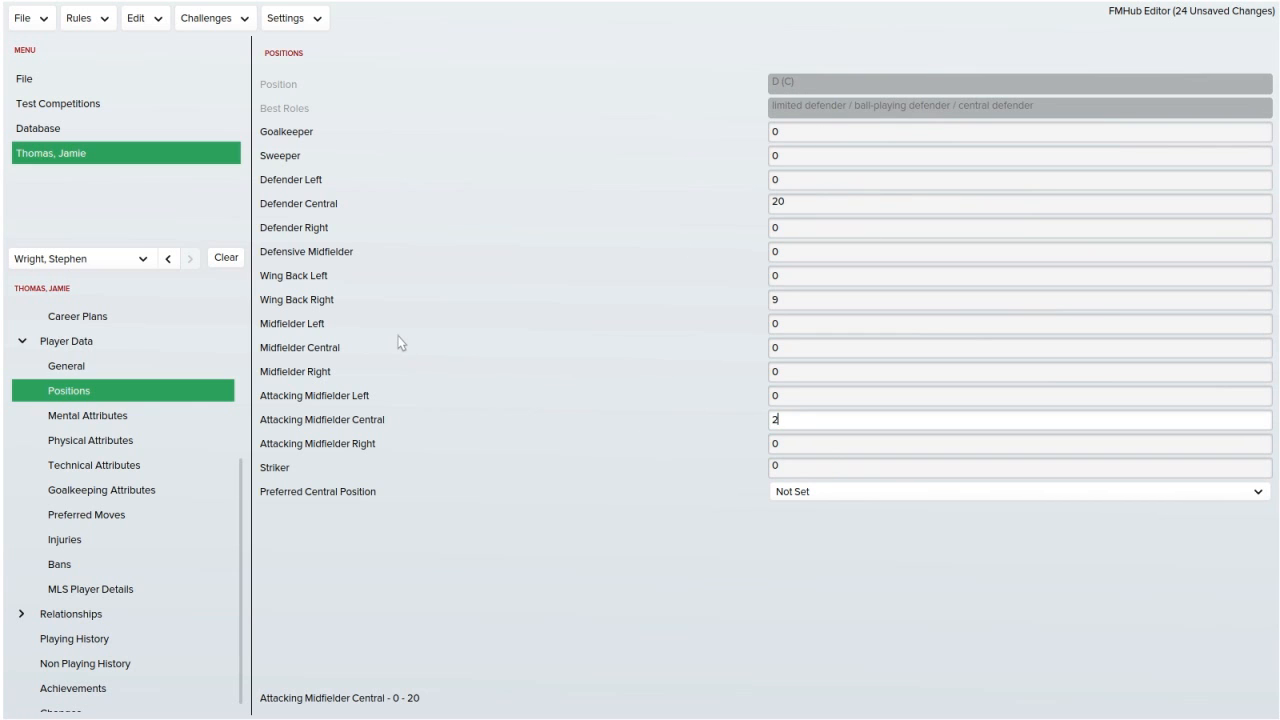
# Set the Attacking Midfielder Left, Attacking Midfielder Right and Midfielder Central ratings to 13.
pyautogui.hotkey('shift', 'Tab')
pyautogui.write('1')
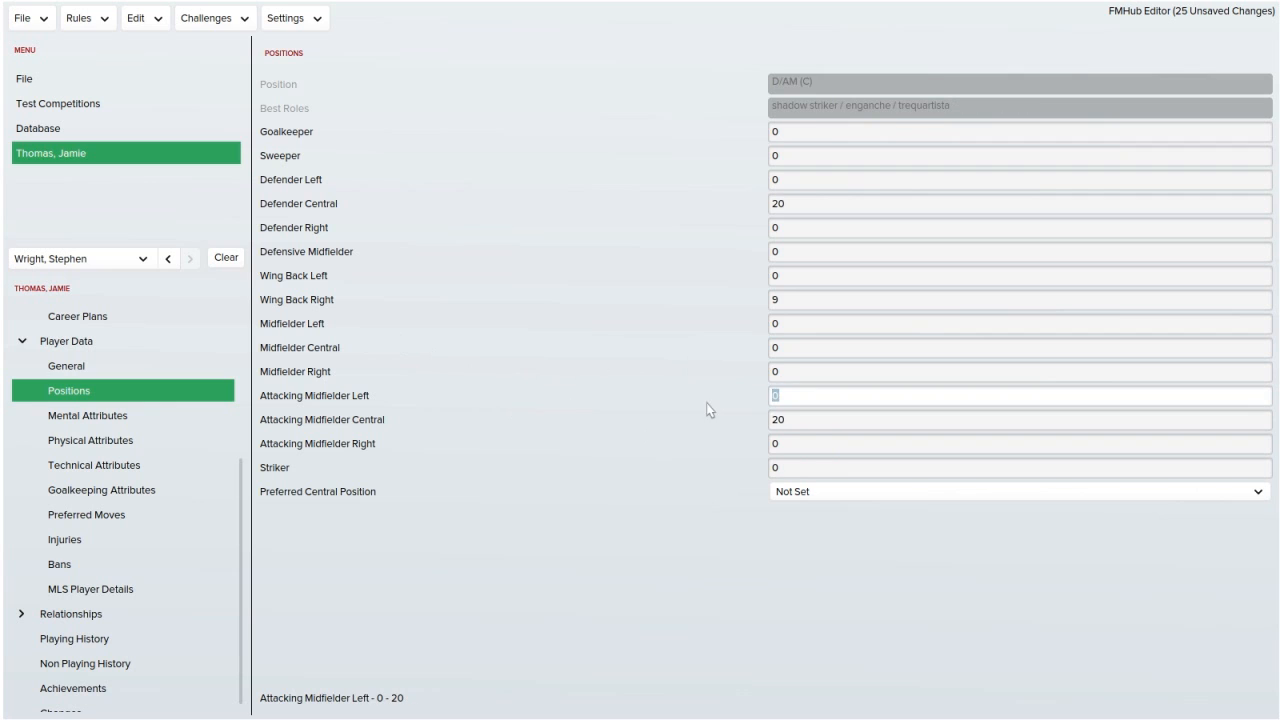
pyautogui.write('3')
pyautogui.moveTo(800, 446); pyautogui.dragTo(697, 449)
pyautogui.write('13')
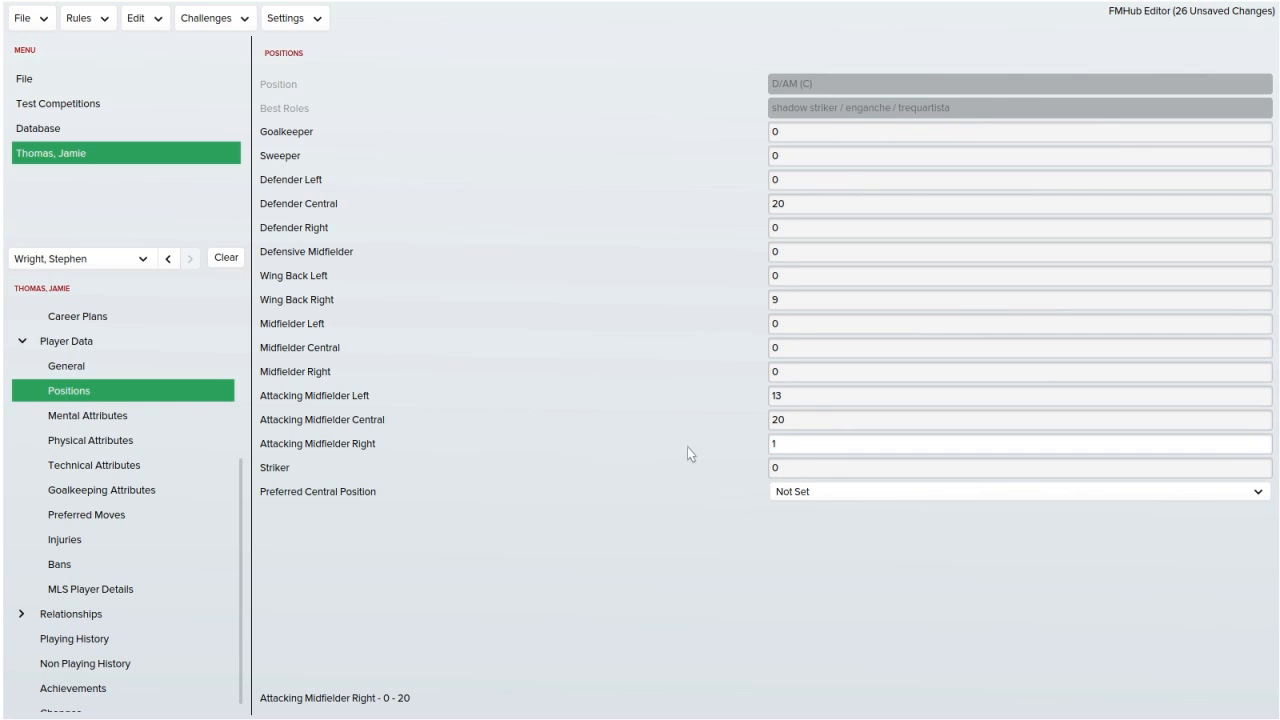
pyautogui.click(803, 356)
pyautogui.write('13')
pyautogui.click(645, 495)
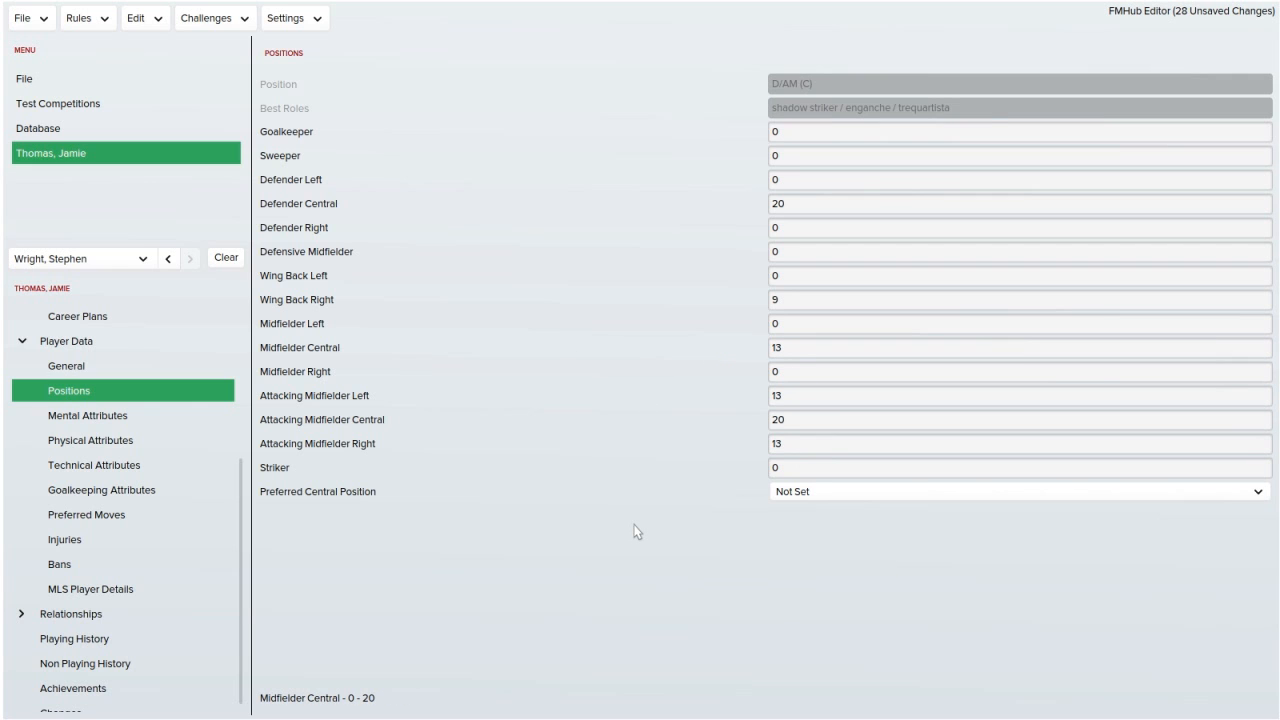
# Reset the Wing Back Right and Defender Central ratings to 0.
pyautogui.click(788, 300)
pyautogui.press('BackSpace')
pyautogui.click(815, 206)
pyautogui.press('BackSpace')
pyautogui.press('BackSpace')
pyautogui.click(584, 224)
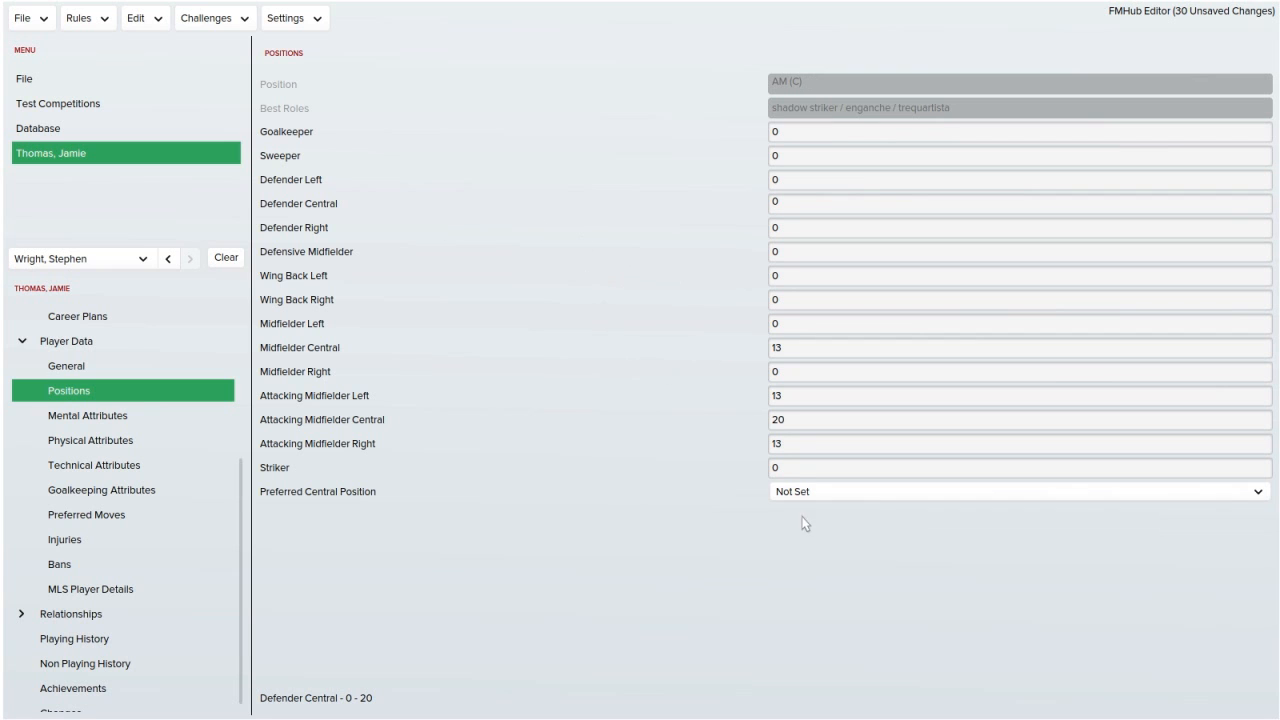
# Check the Preferred Central Position options and open the player's mental attributes.
pyautogui.click(776, 494)
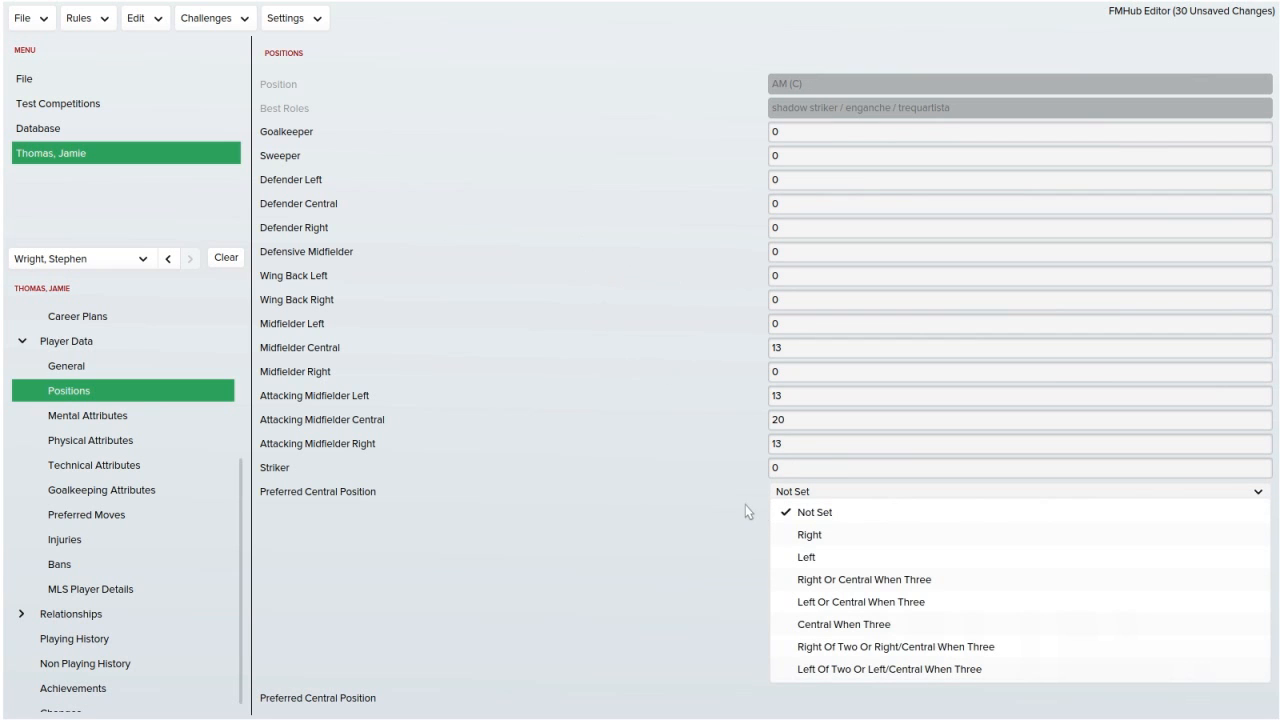
pyautogui.click(714, 533)
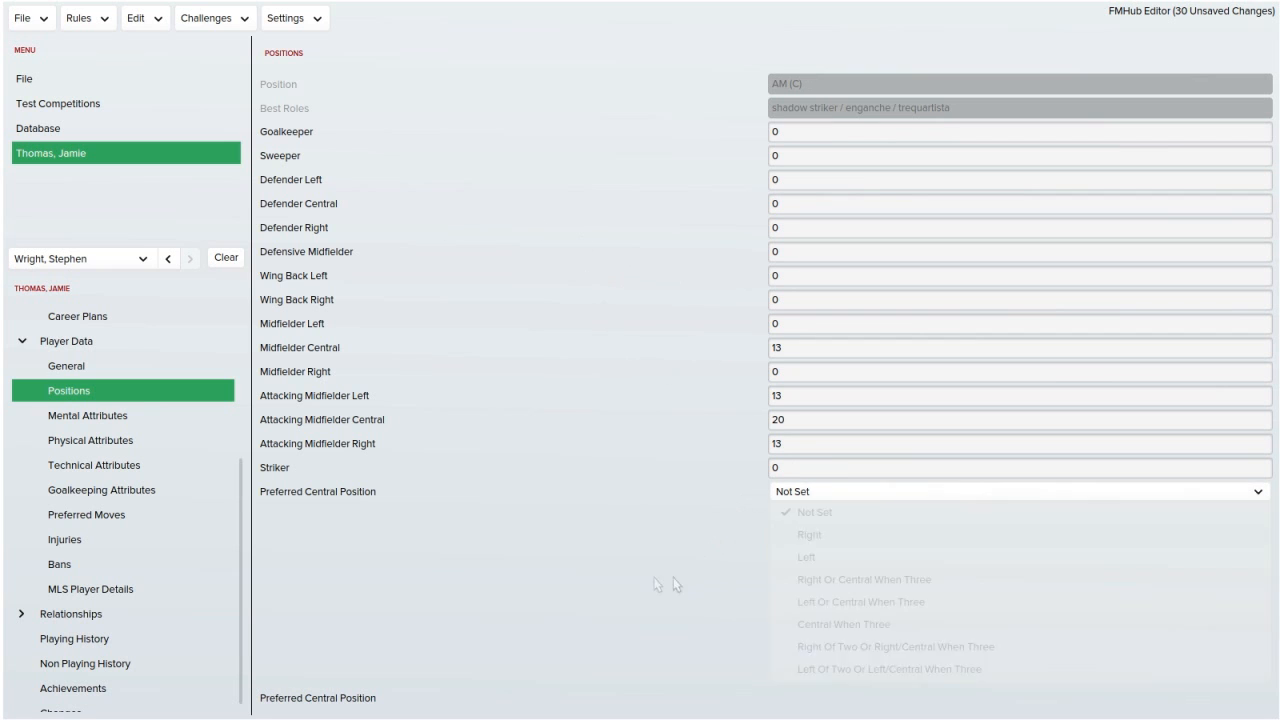
pyautogui.click(74, 416)
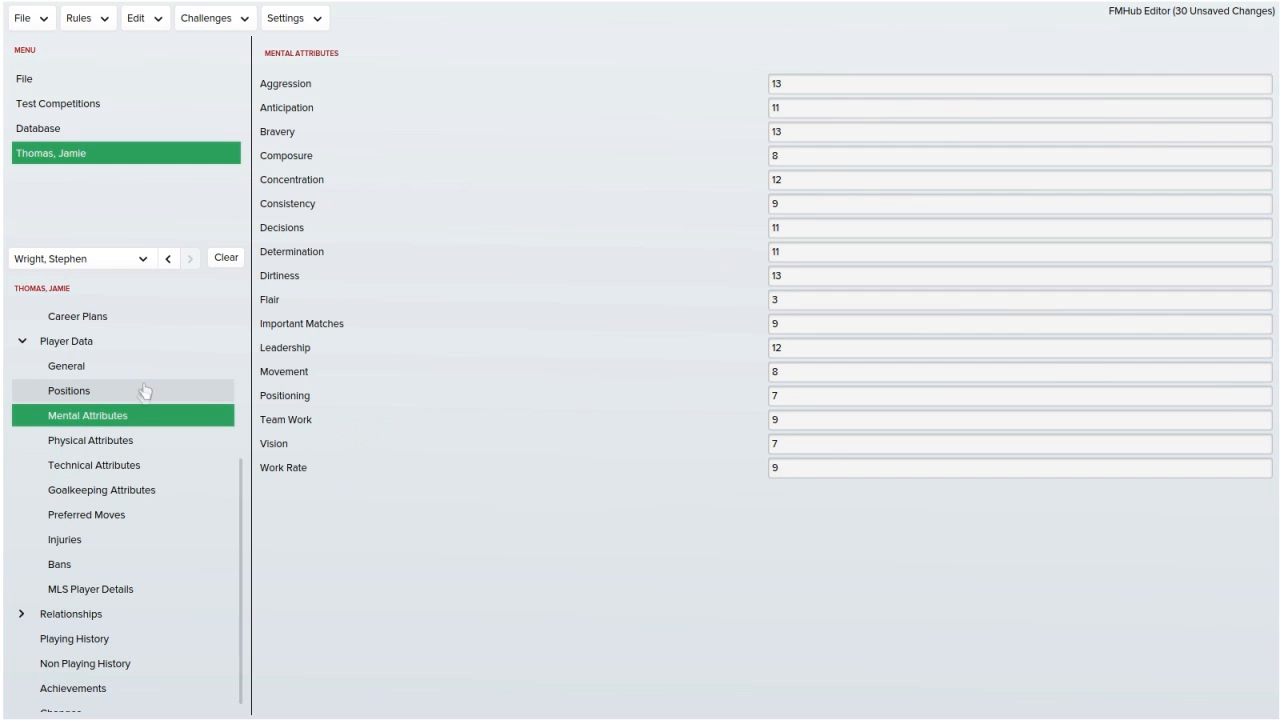
# Review the player's physical and technical attributes and look through the other sections of the player record.
pyautogui.click(139, 448)
pyautogui.click(141, 466)
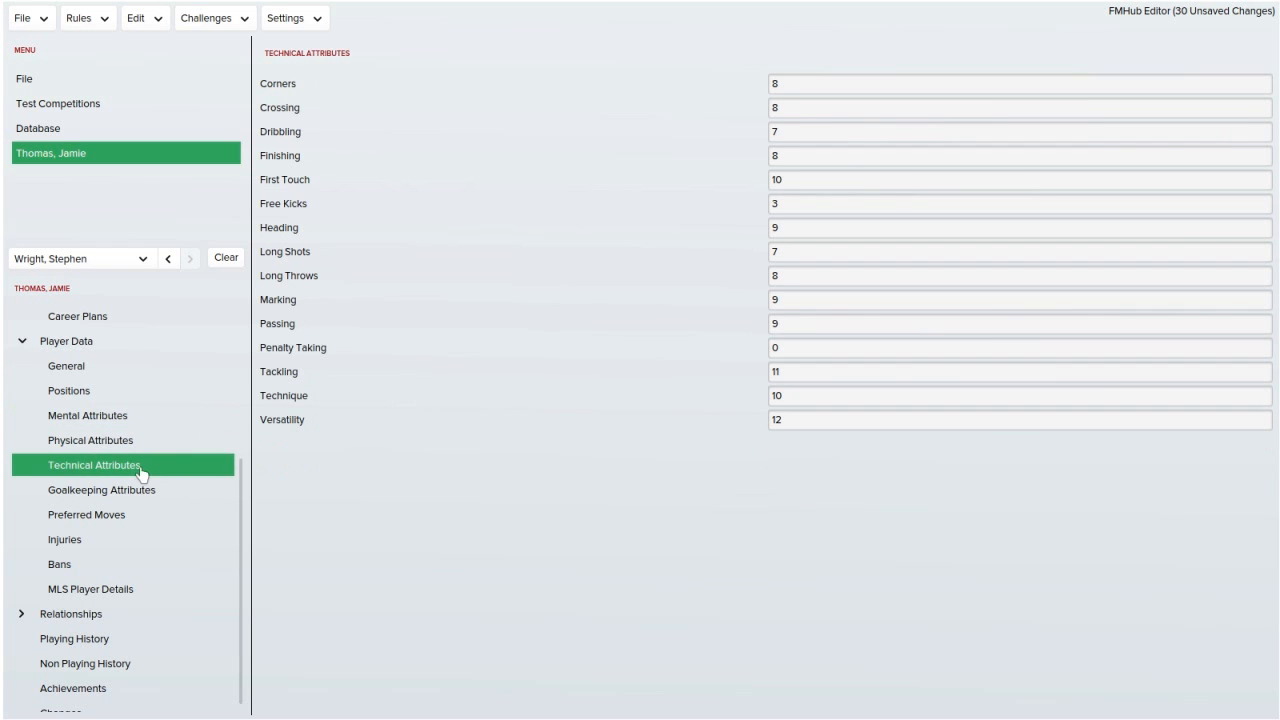
pyautogui.scroll(-1, 142, 505)
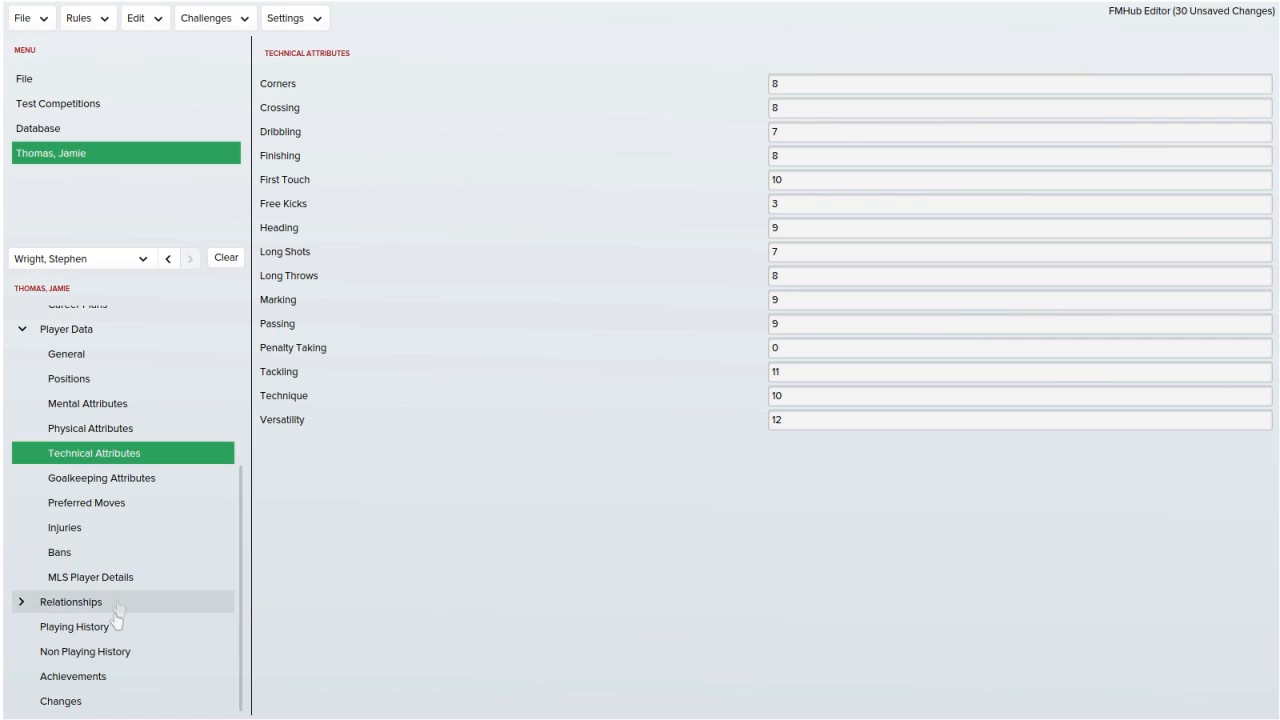
pyautogui.scroll(5, 120, 560)
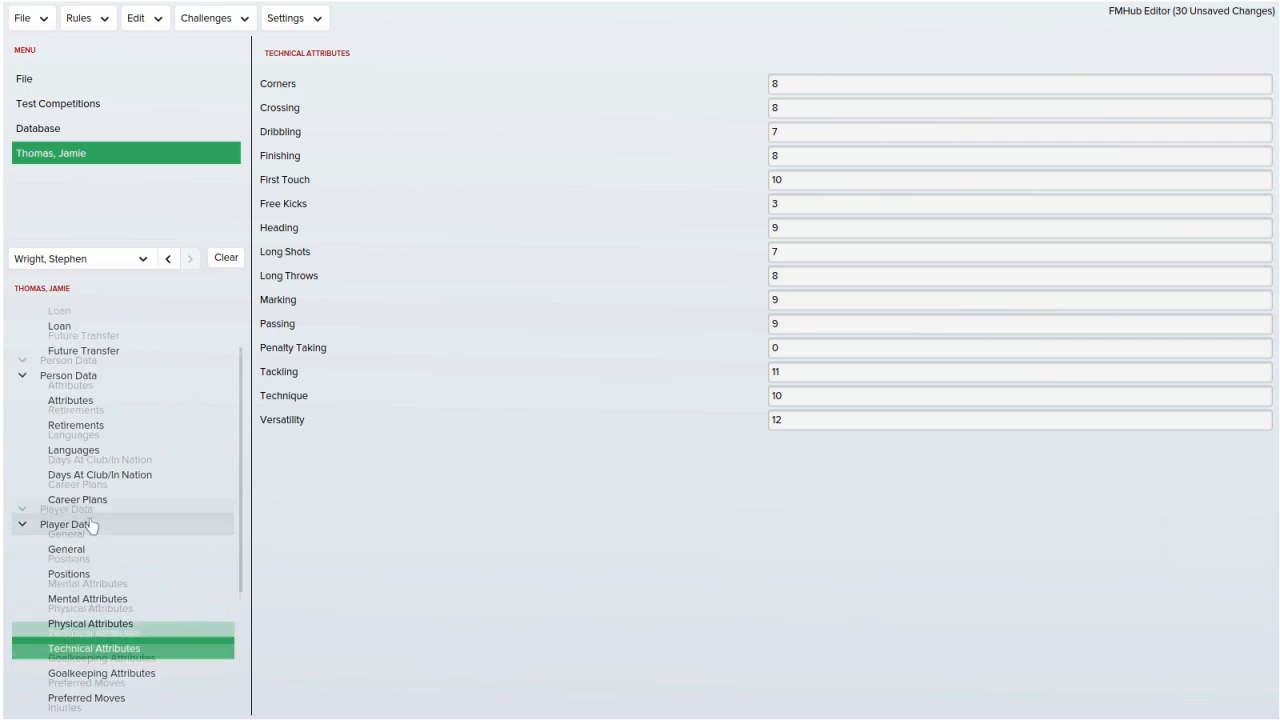
pyautogui.scroll(-1, 130, 405)
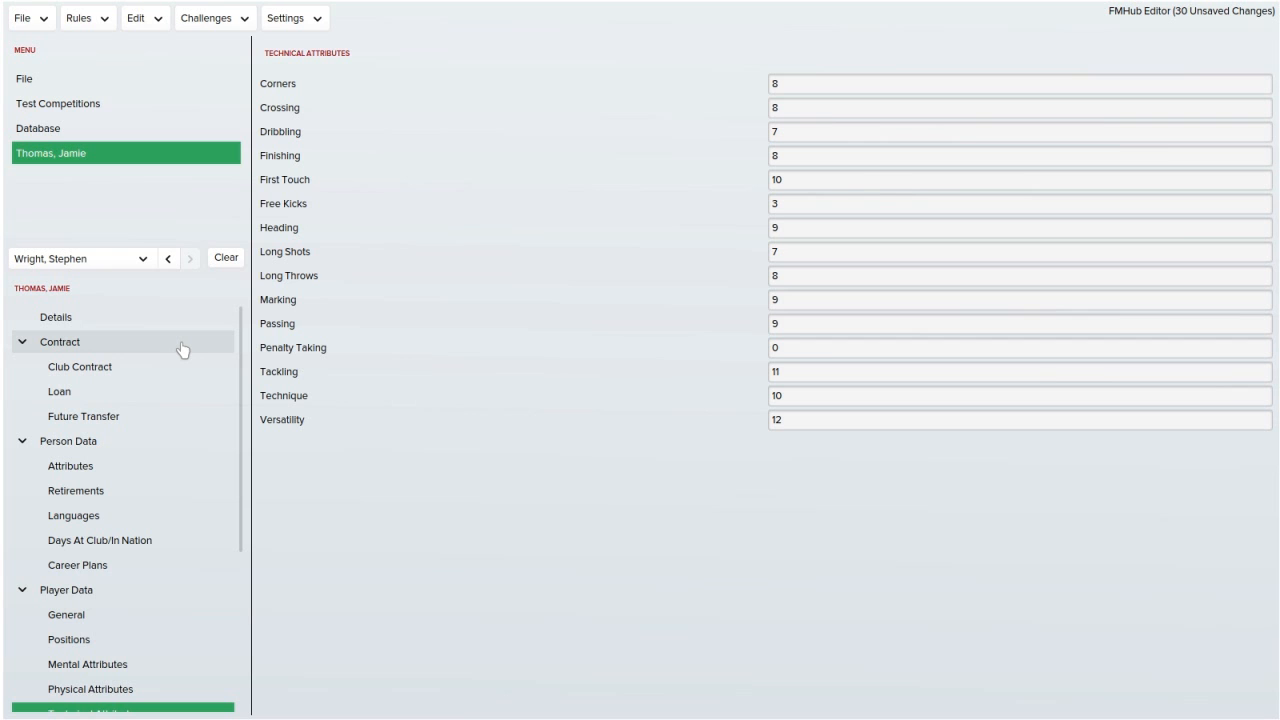
pyautogui.scroll(-5, 129, 545)
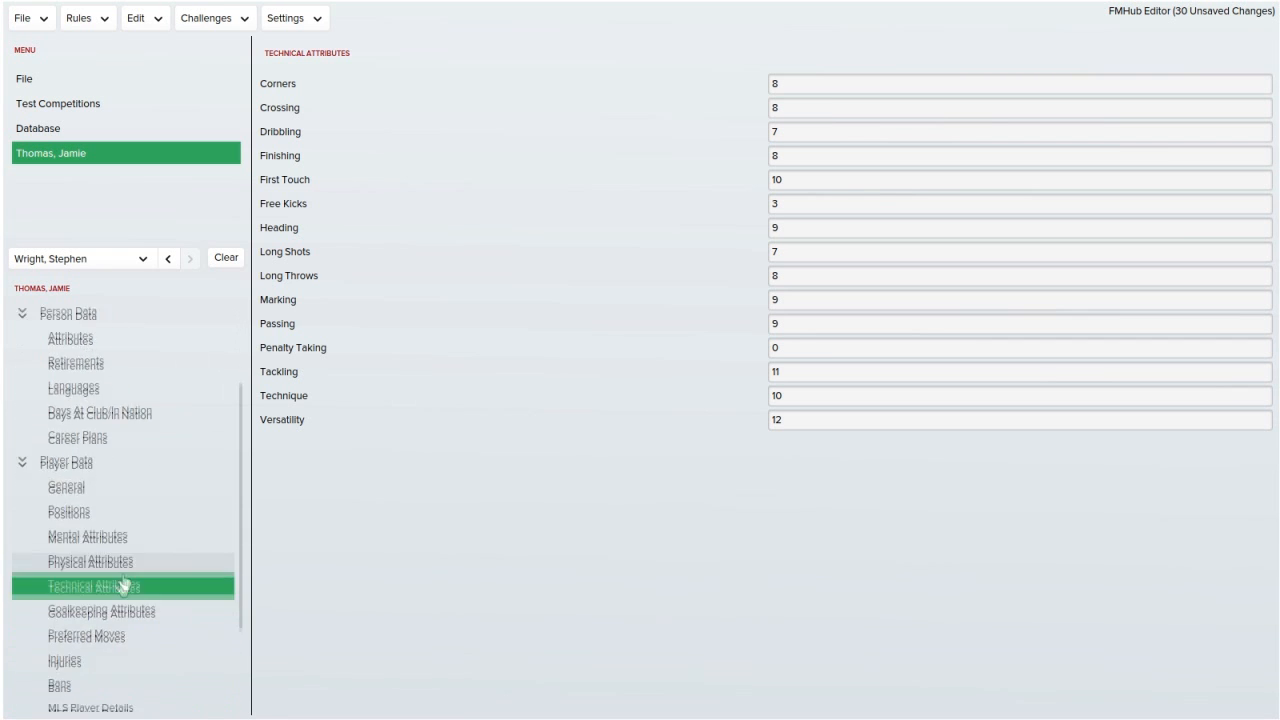
# Examine the player's goalkeeping attributes and the list of available preferred moves.
pyautogui.click(118, 482)
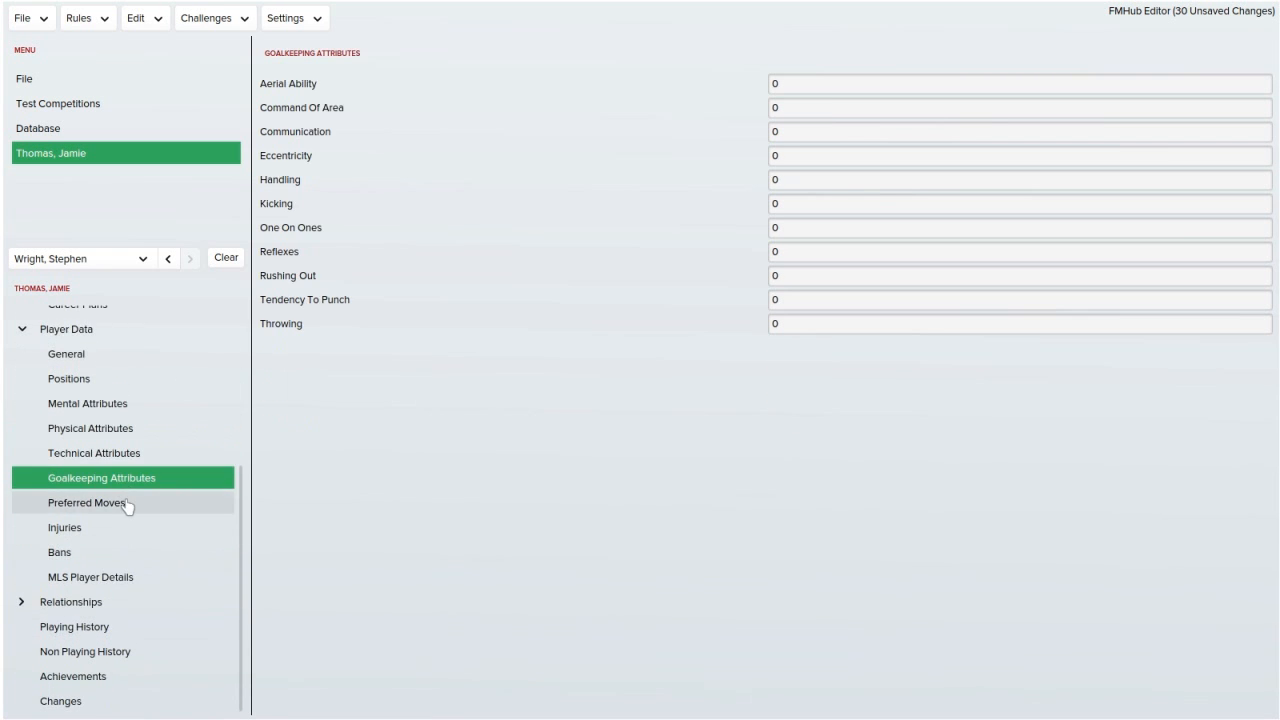
pyautogui.click(125, 503)
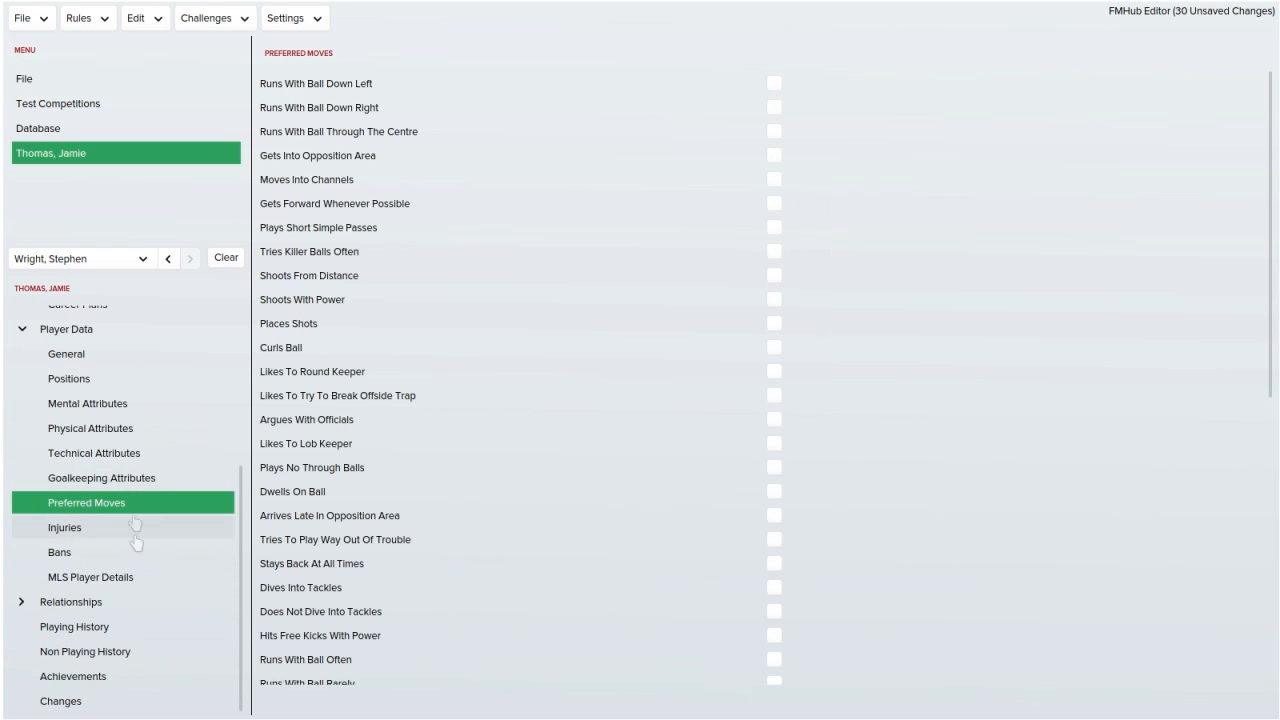
pyautogui.scroll(-3, 399, 457)
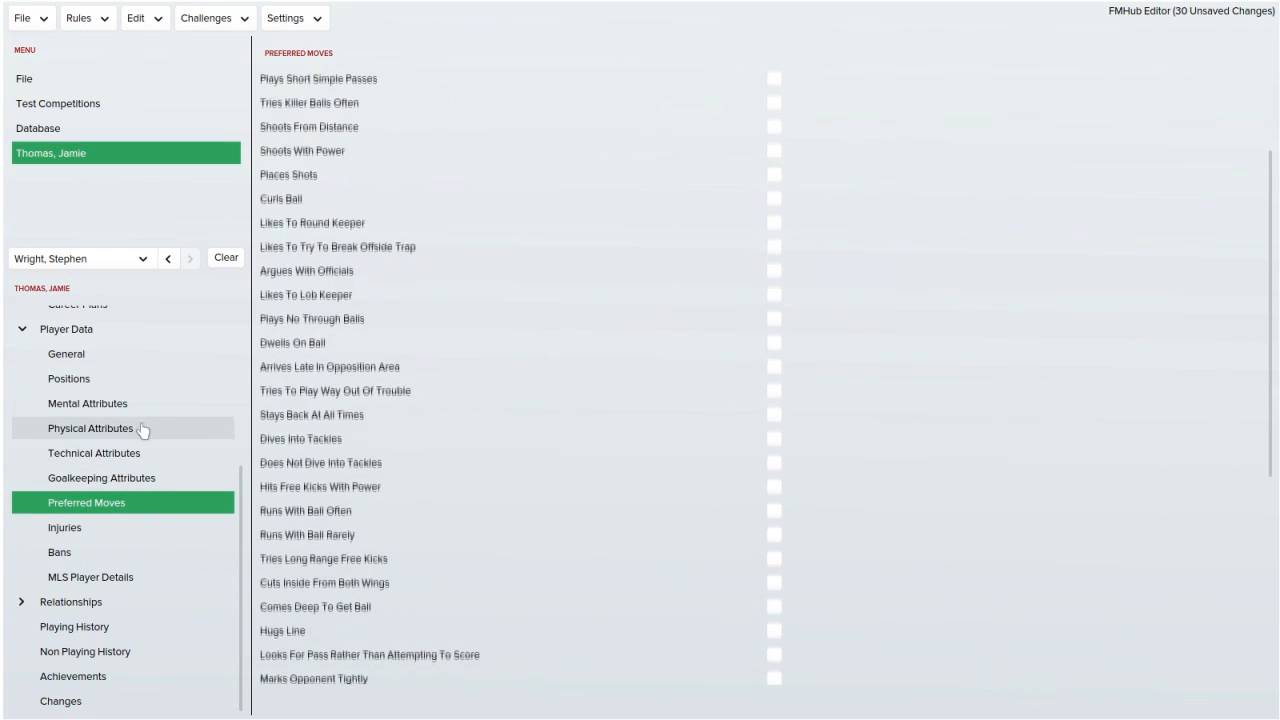
pyautogui.scroll(2, 361, 281)
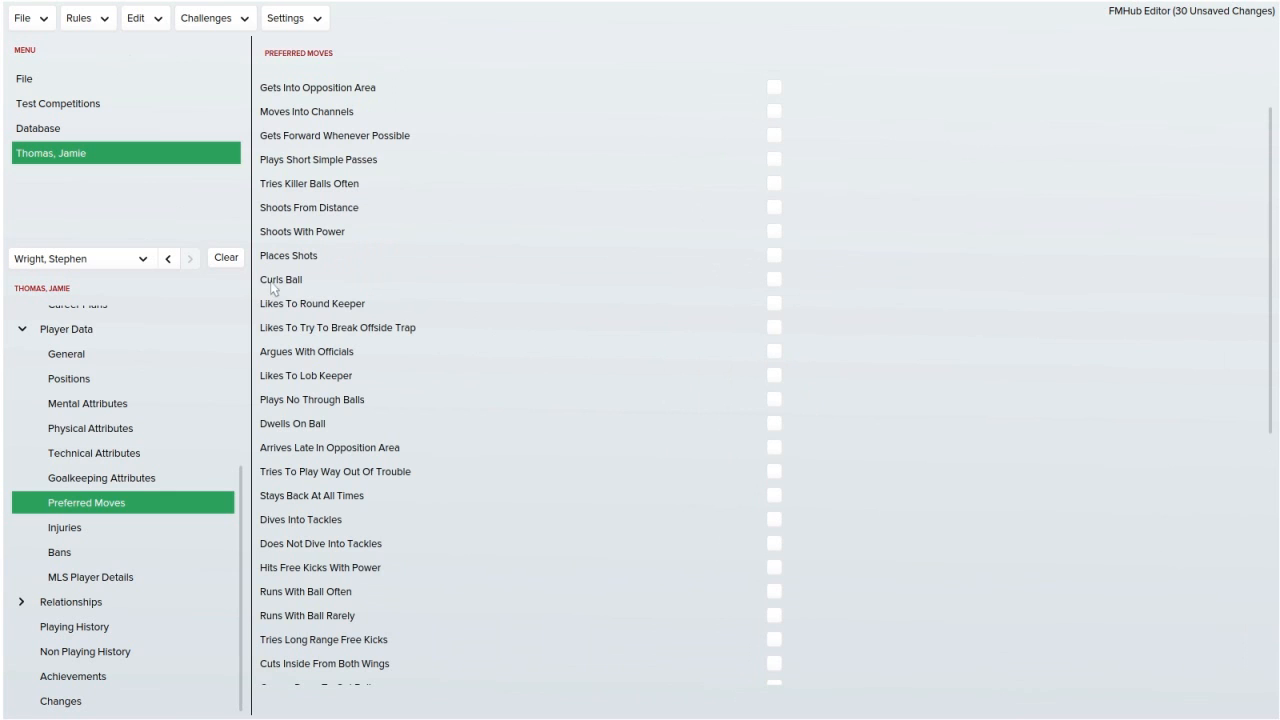
# Check the player's physical attributes and review the club contract details.
pyautogui.click(163, 428)
pyautogui.scroll(5, 123, 440)
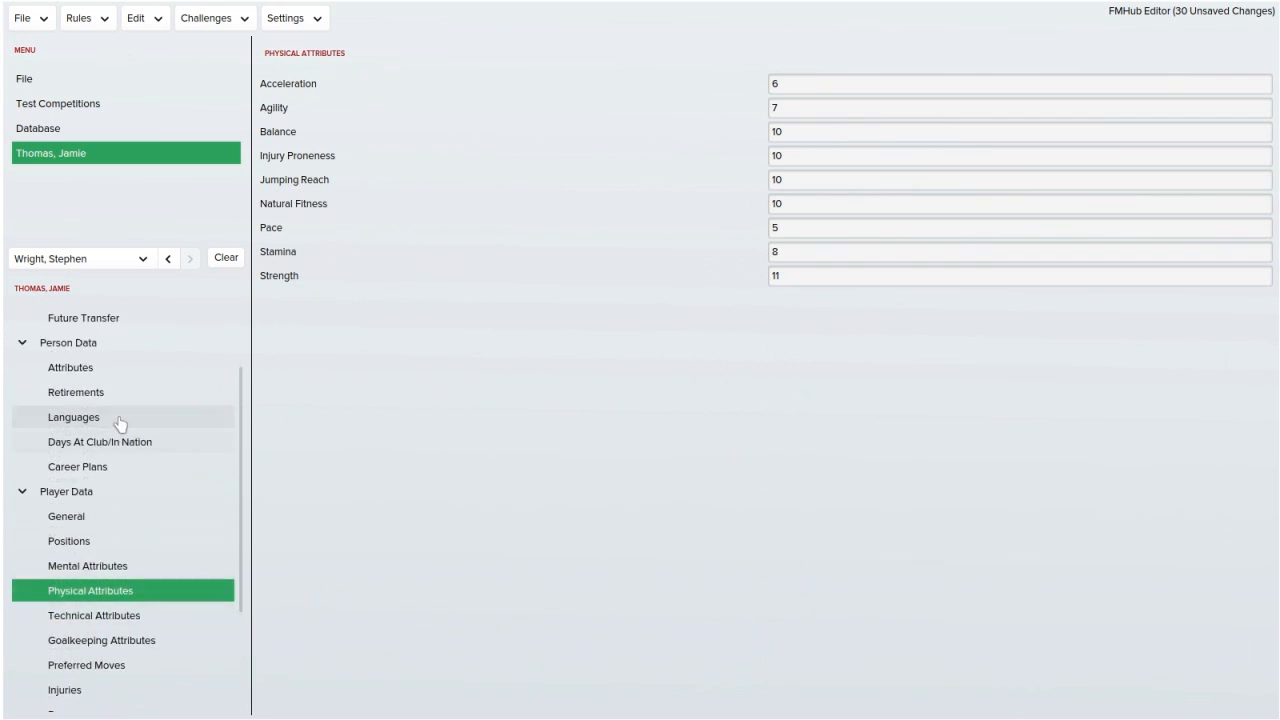
pyautogui.scroll(-1, 118, 470)
pyautogui.click(95, 370)
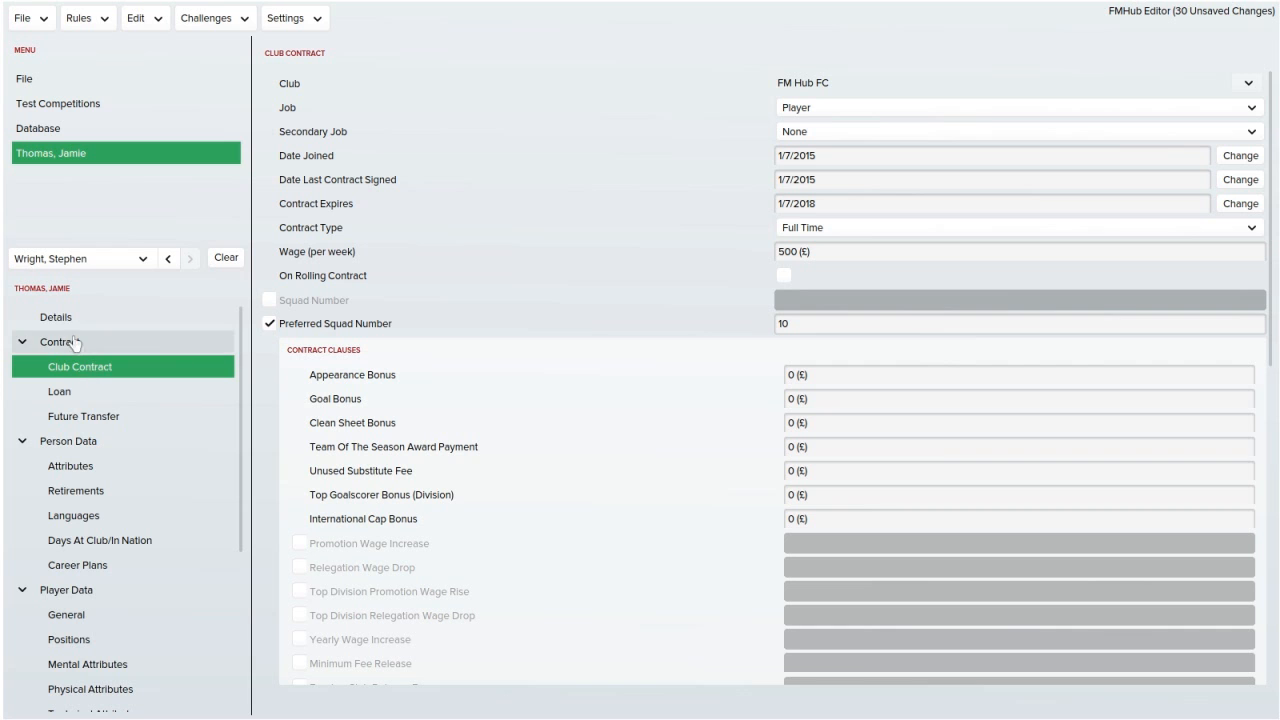
pyautogui.scroll(-3, 108, 474)
pyautogui.scroll(-5, 108, 490)
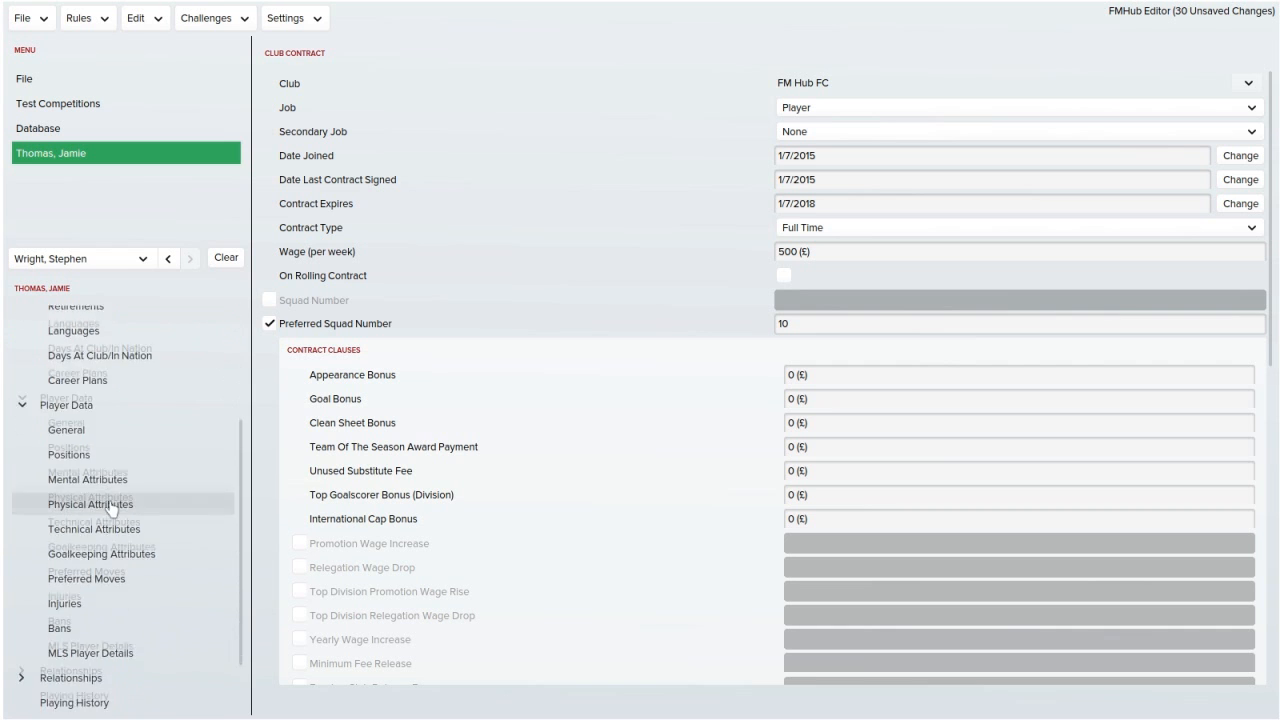
pyautogui.scroll(6, 108, 505)
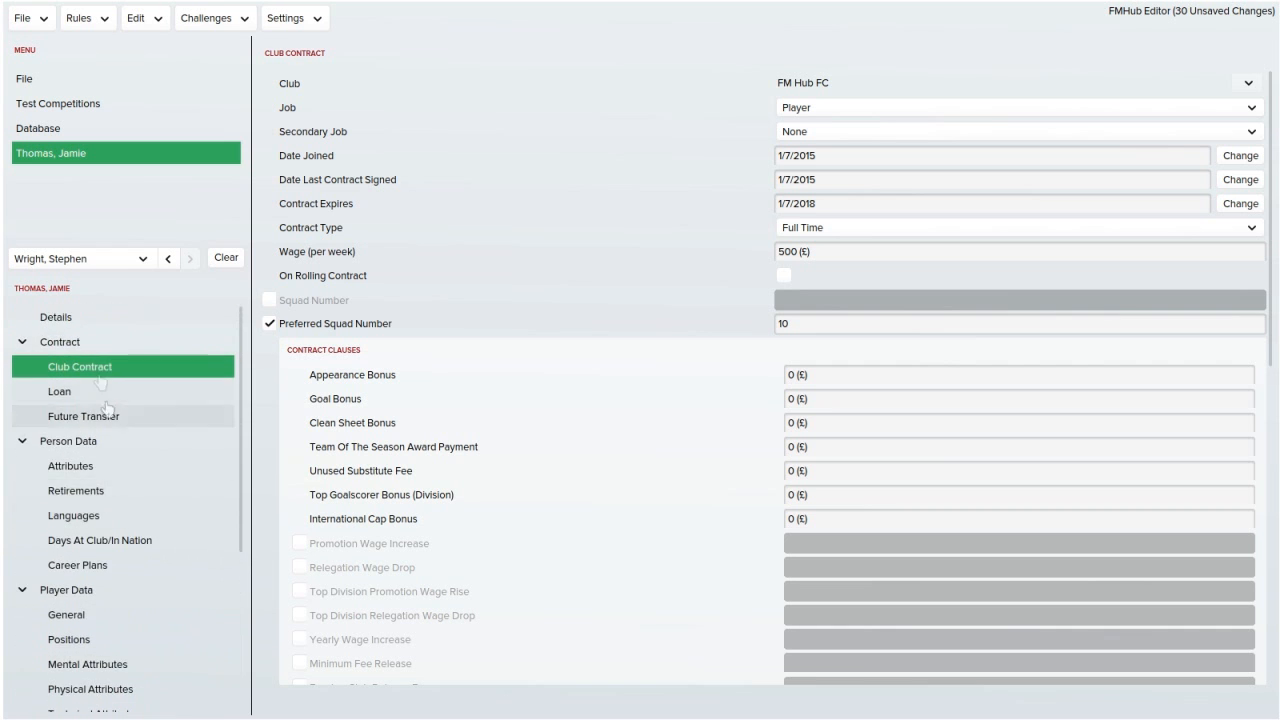
# Open the FM Hub FC club record from the database and select the new player in its players list.
pyautogui.click(40, 130)
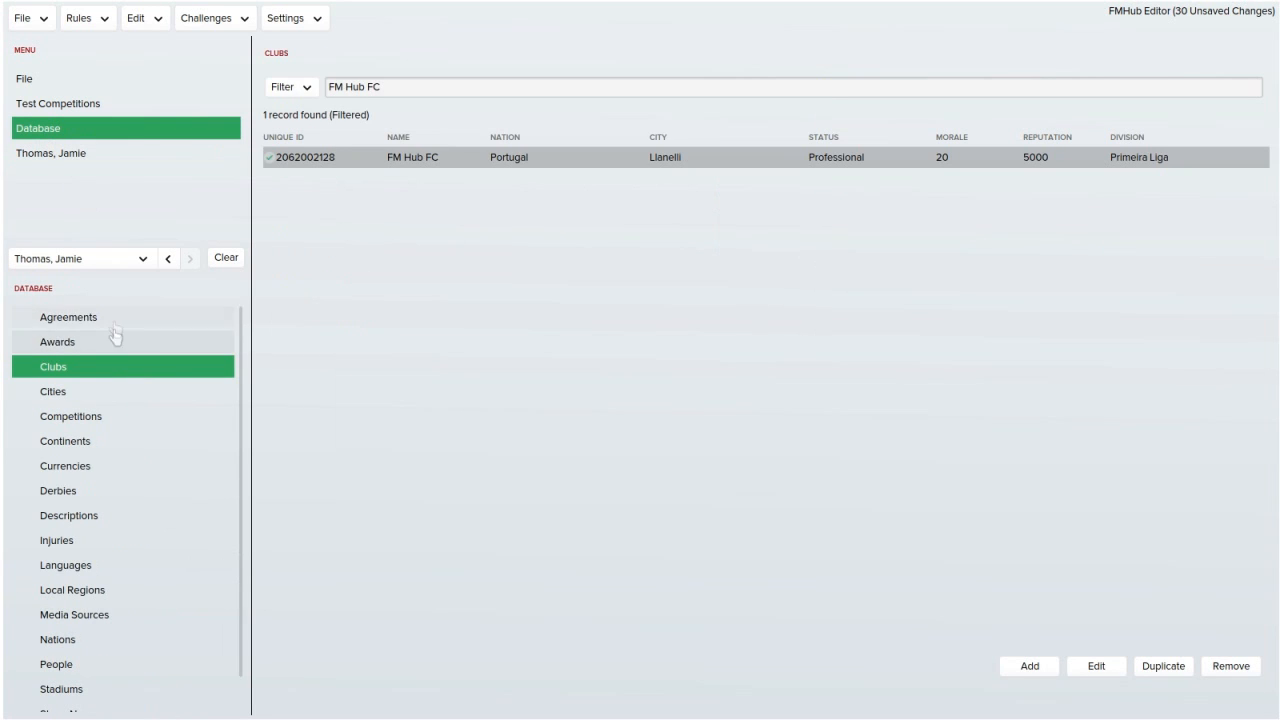
pyautogui.click(375, 156)
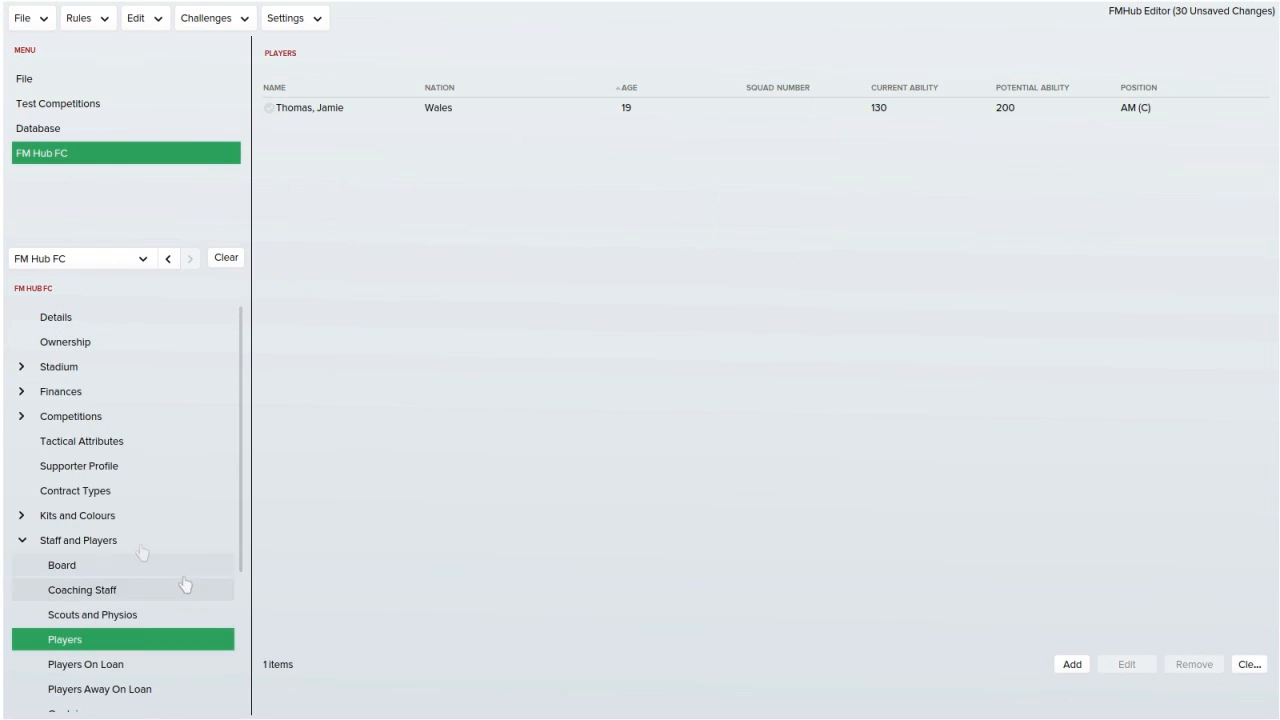
pyautogui.click(525, 108)
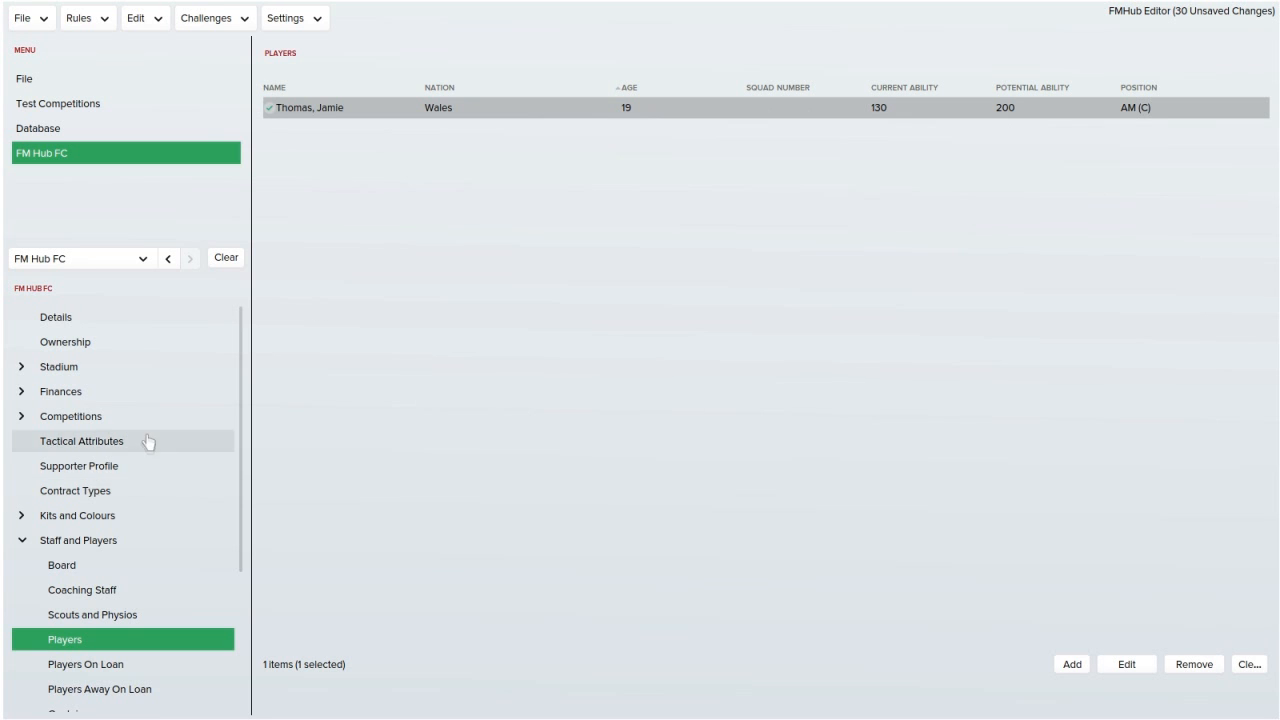
pyautogui.scroll(-3, 145, 480)
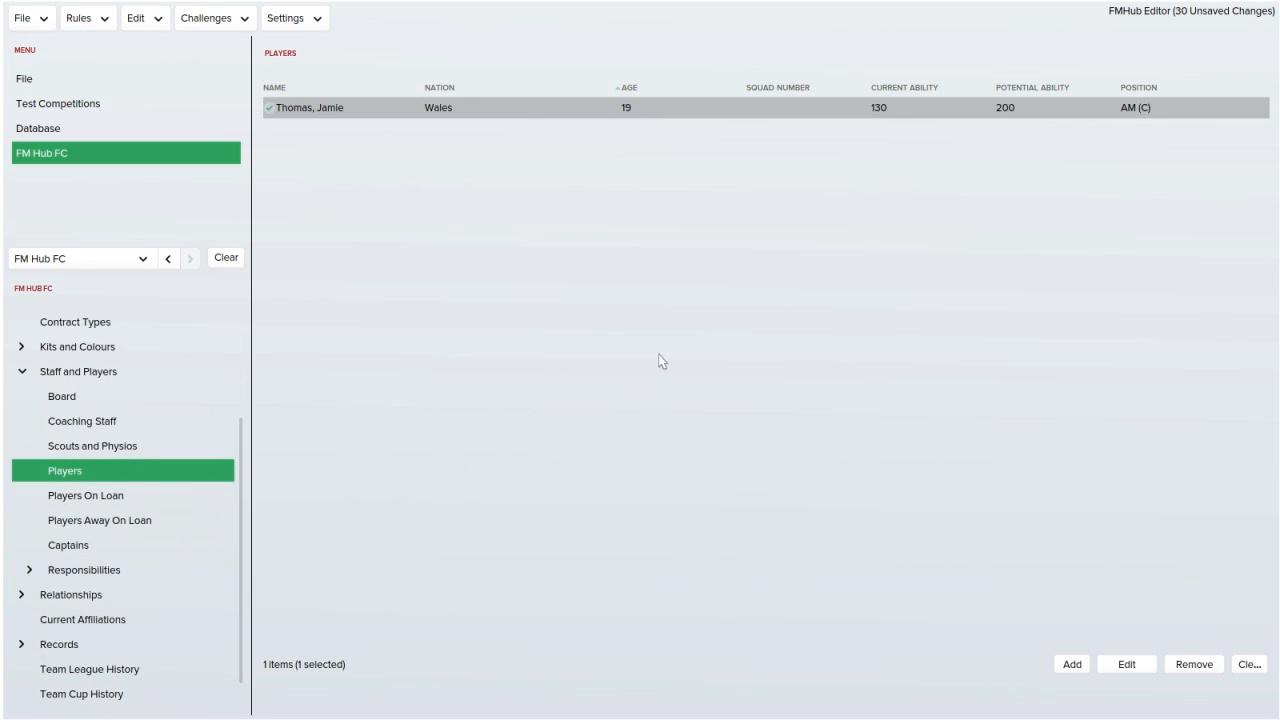